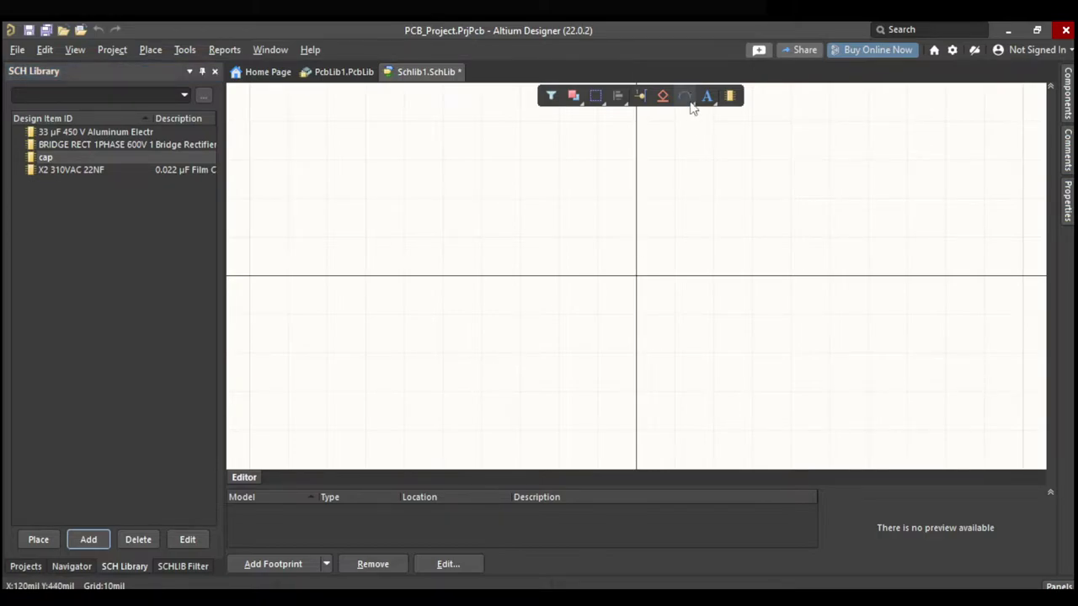
Draw a vertical line about 400 mil long, 100 mil right of the origin and centred on the horizontal axis.
key("p")
key("l")
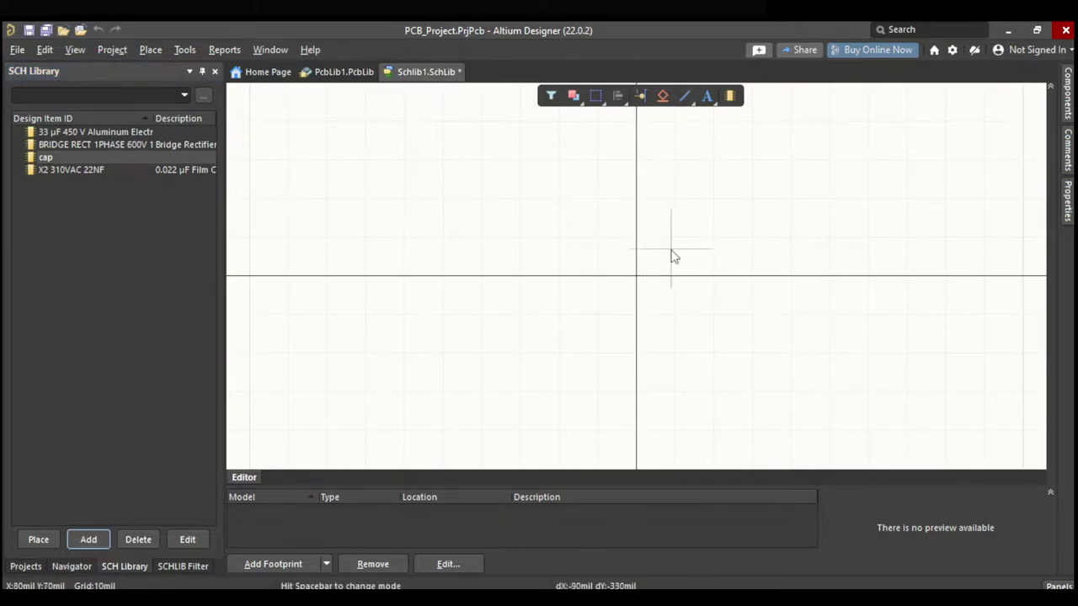
left_click(675, 200)
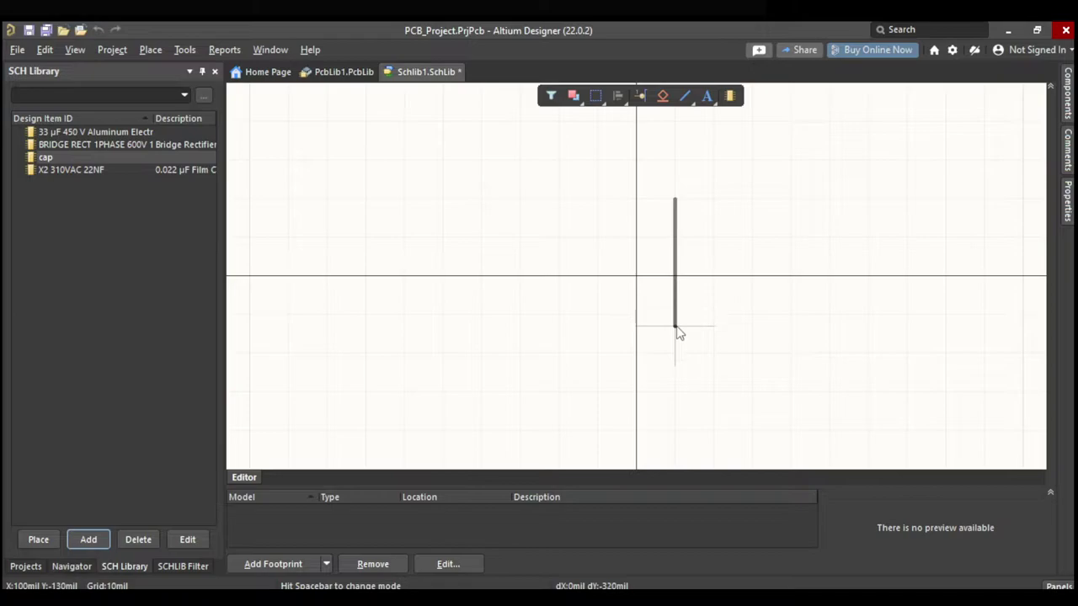
left_click(675, 354)
right_click(676, 356)
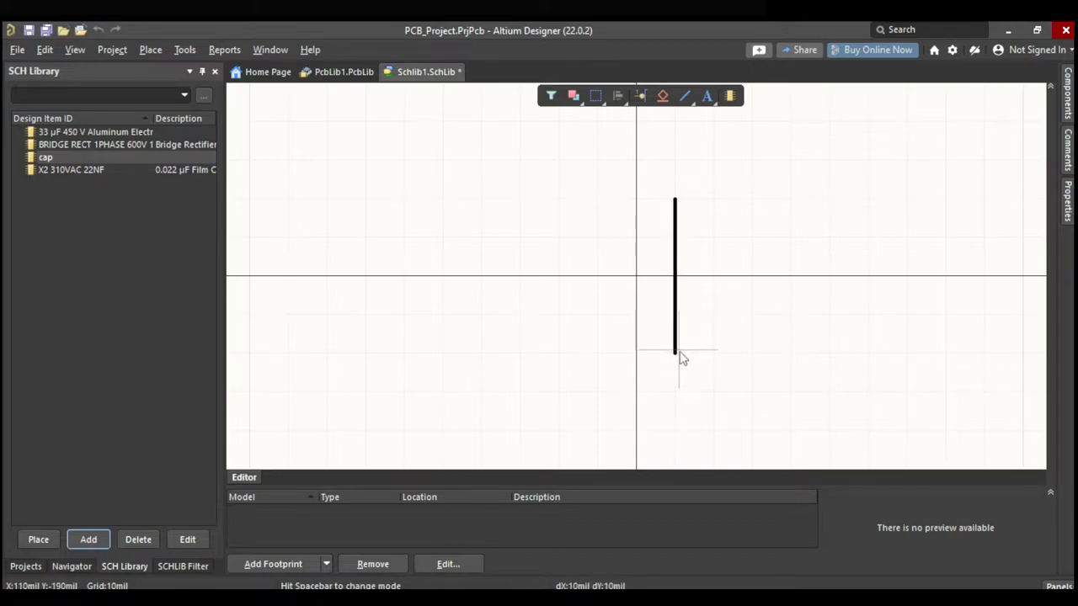
Place an open arc centred on the horizontal axis to the left of the vertical line, bulging towards it.
right_click(685, 95)
left_click(704, 133)
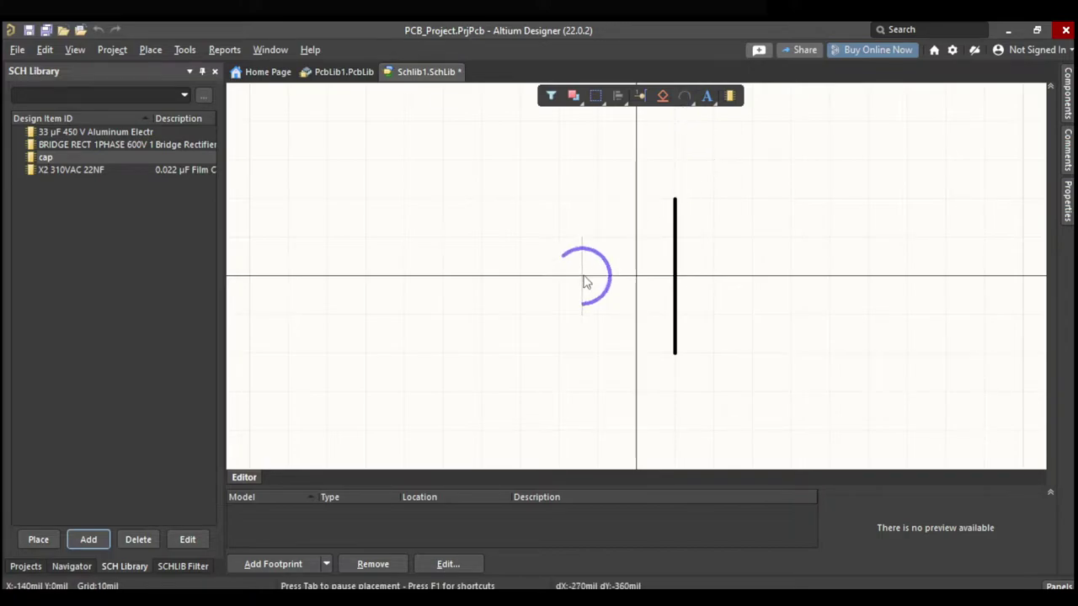
left_click(587, 279)
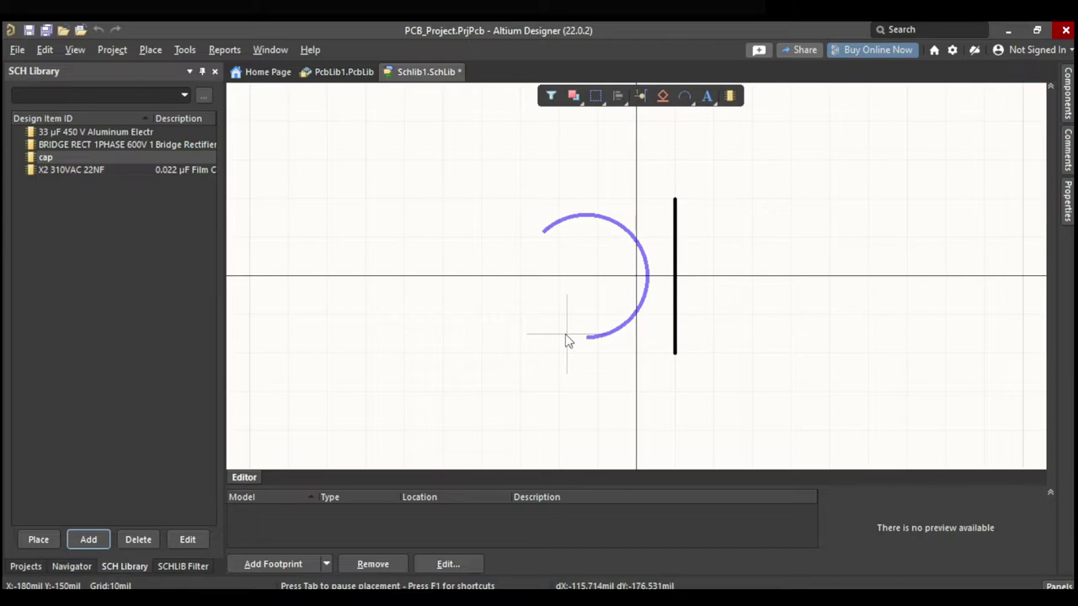
key("Escape")
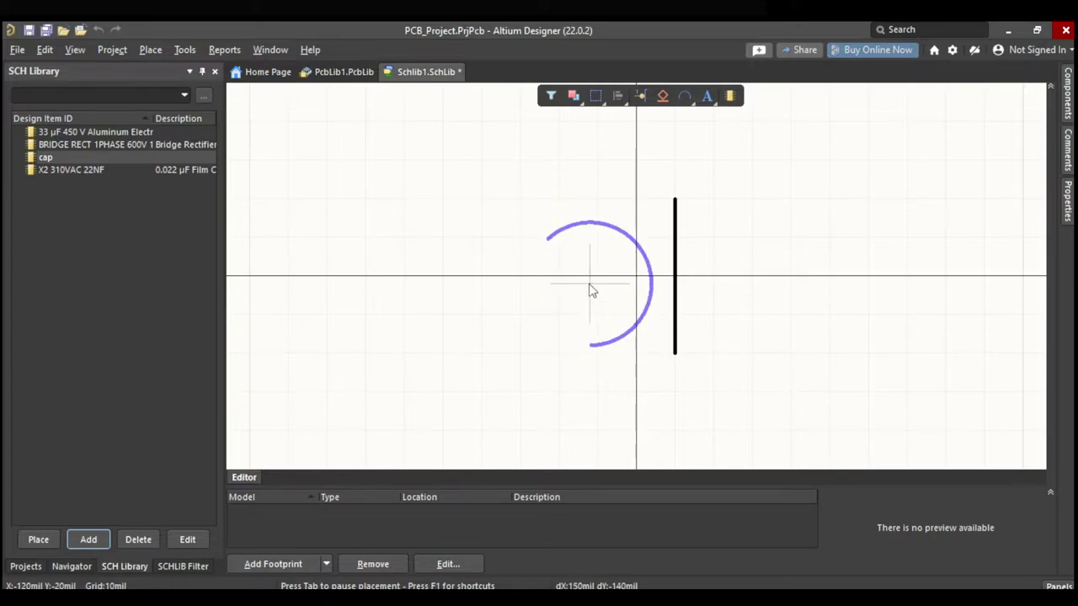
left_click(591, 278)
left_click(591, 339)
left_click(548, 231)
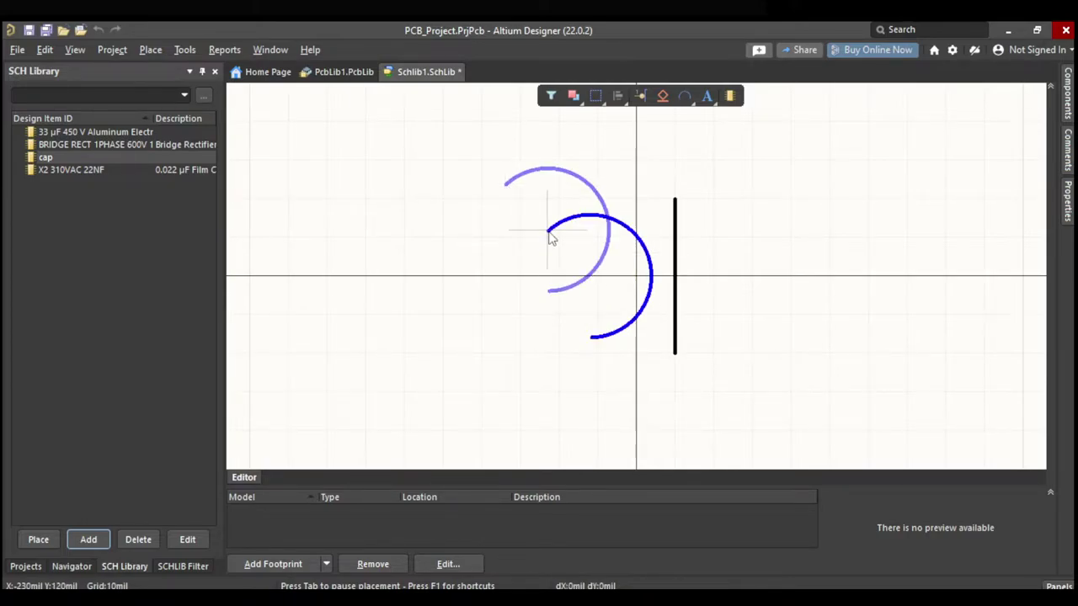
key("Escape")
Trim the arc into a shallow curve touching the vertical axis, and shift the vertical line 10 mil left.
left_click(548, 231)
left_click_drag(548, 231, 603, 216)
mouse_move(649, 277)
left_mouse_down()
mouse_move(627, 275)
mouse_move(636, 277)
left_mouse_up()
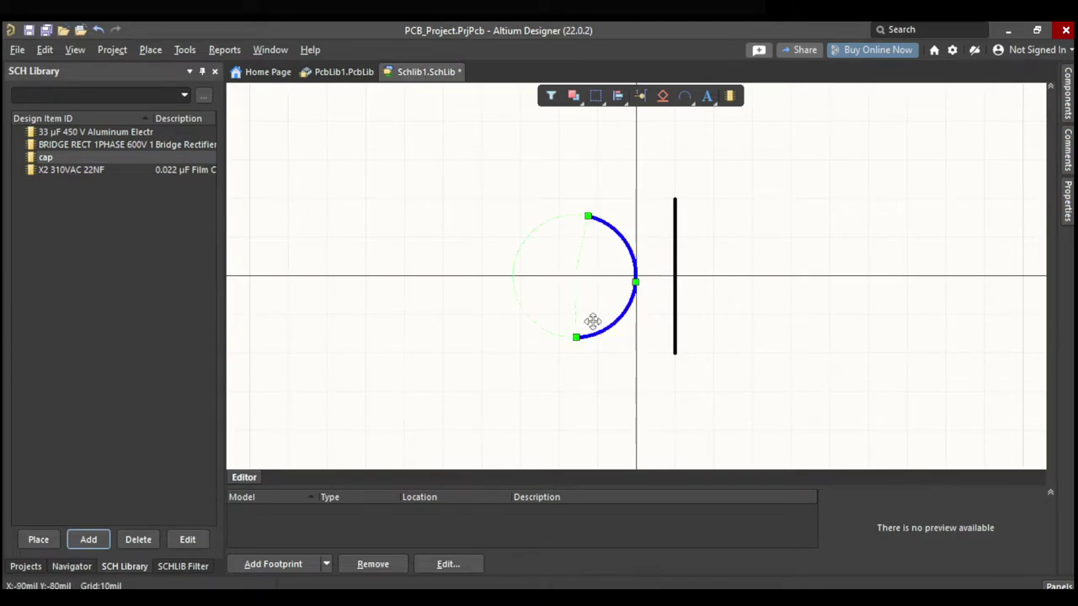
left_click_drag(573, 339, 591, 336)
left_click_drag(680, 261, 678, 249)
left_click(649, 309)
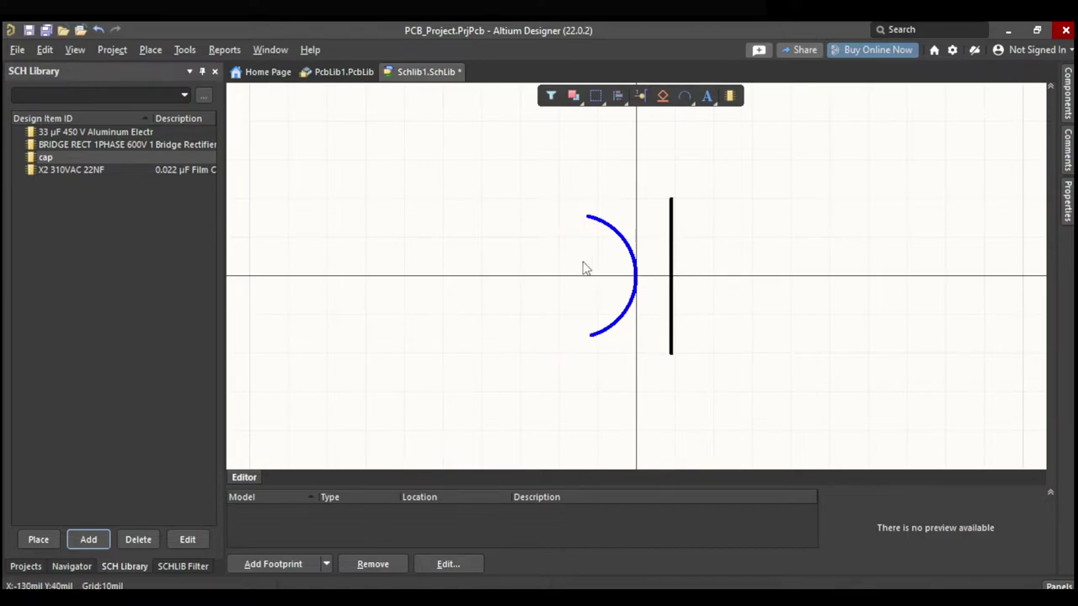
Place a horizontal pin on the axis, extending right from the middle of the vertical line.
left_click(640, 95)
key("space")
key("space")
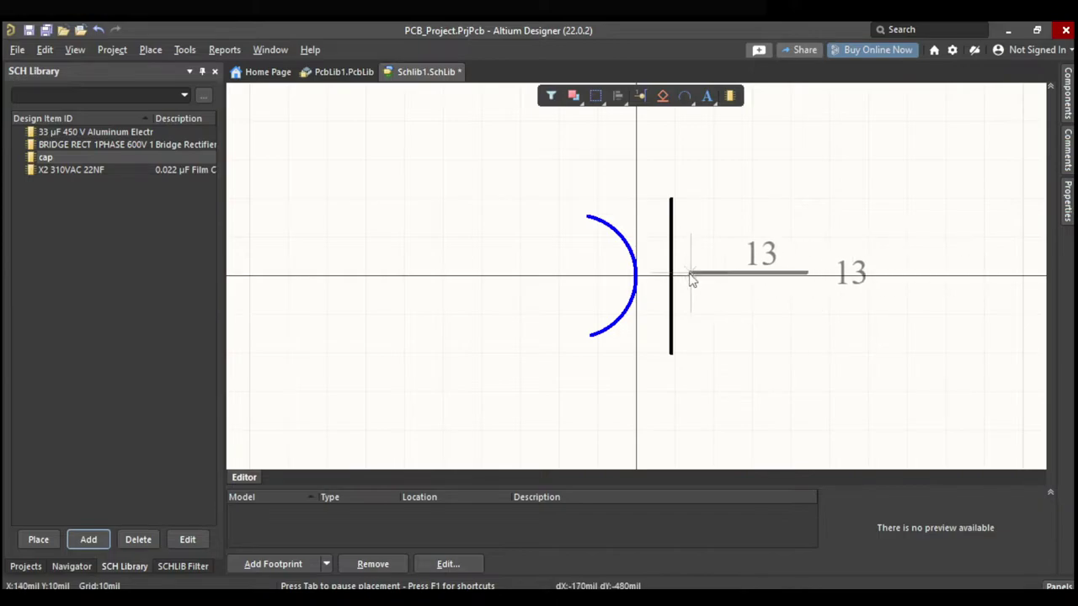
key("space")
key("space")
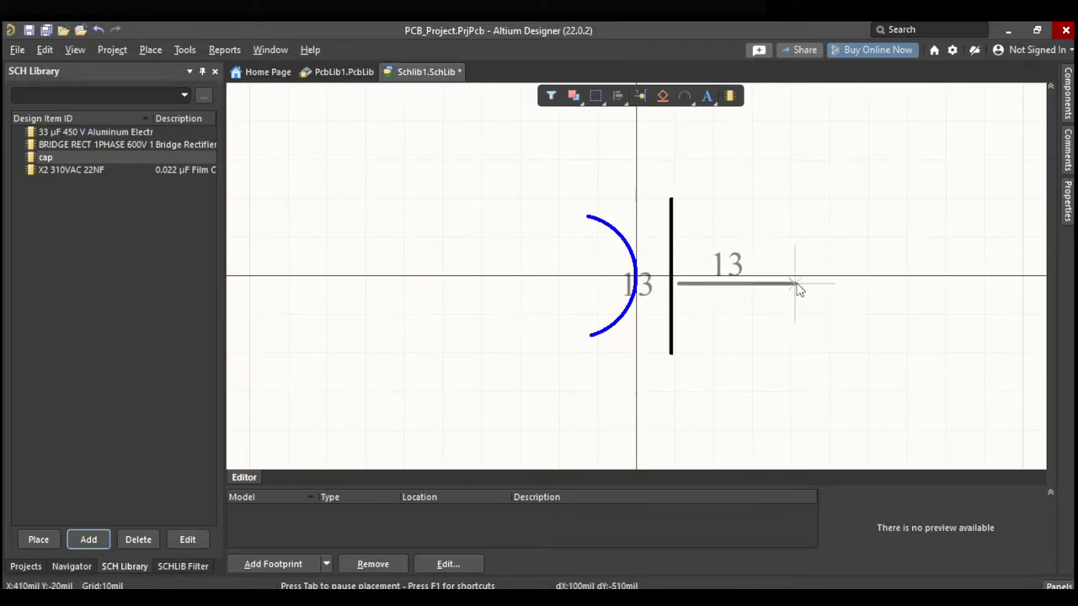
left_click(787, 285)
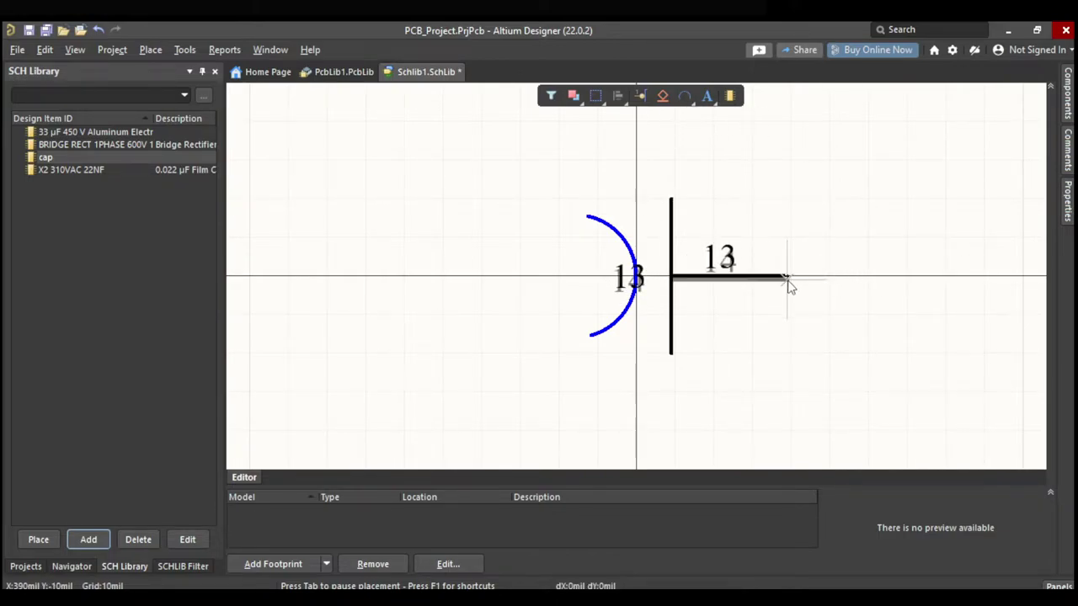
Place a second pin on the horizontal axis, extending left from the arc's midpoint.
key("space")
key("space")
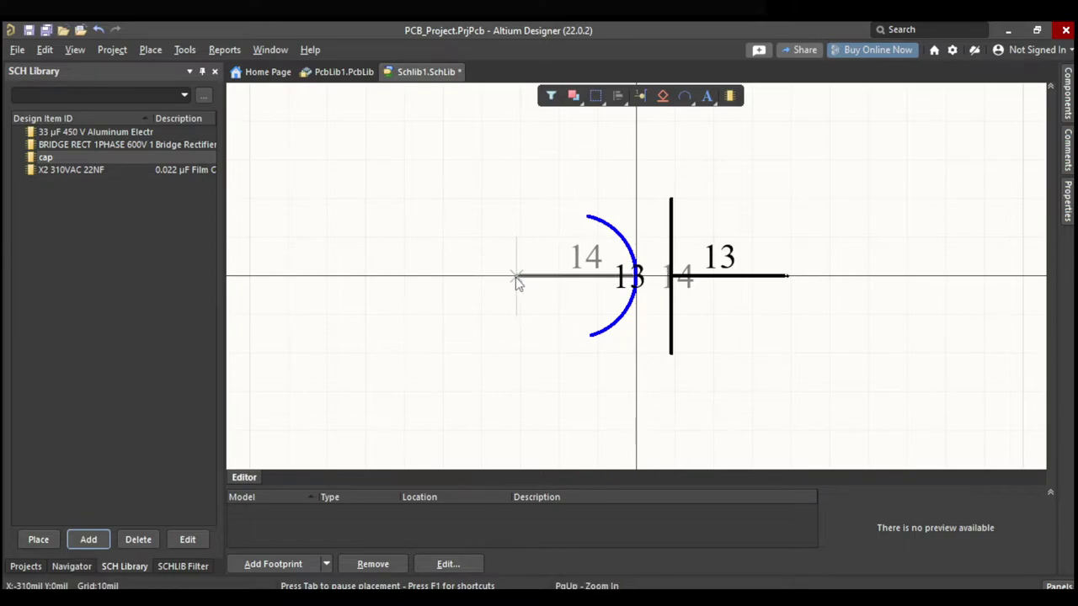
left_click(515, 277)
key("Escape")
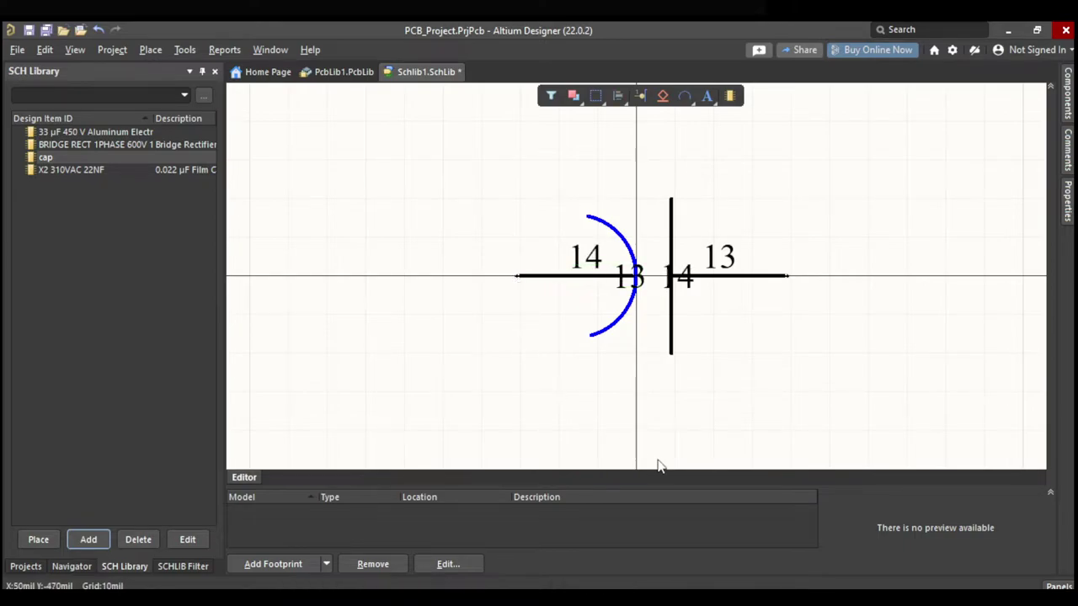
Hide the designator and name of the right pin.
left_click(628, 243)
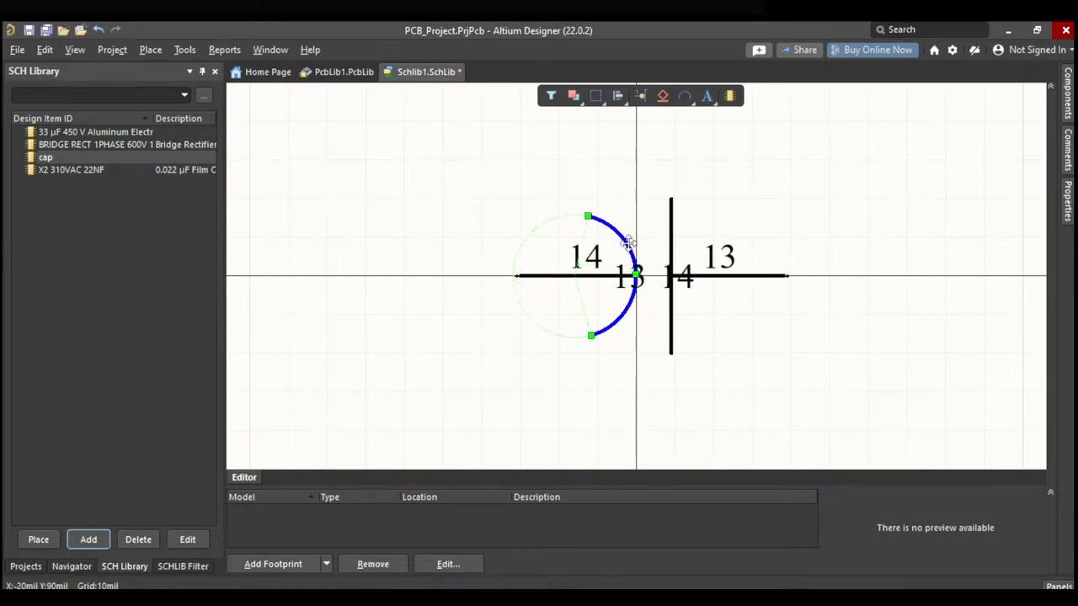
scroll(671, 281, "up", 3, "ctrl")
left_click(876, 326)
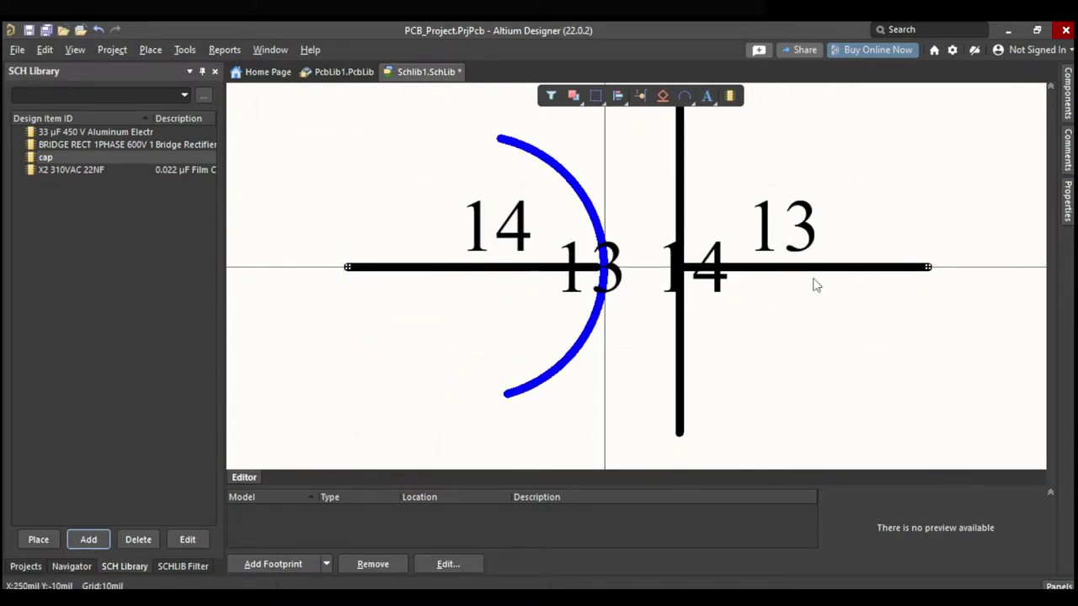
left_click(1067, 202)
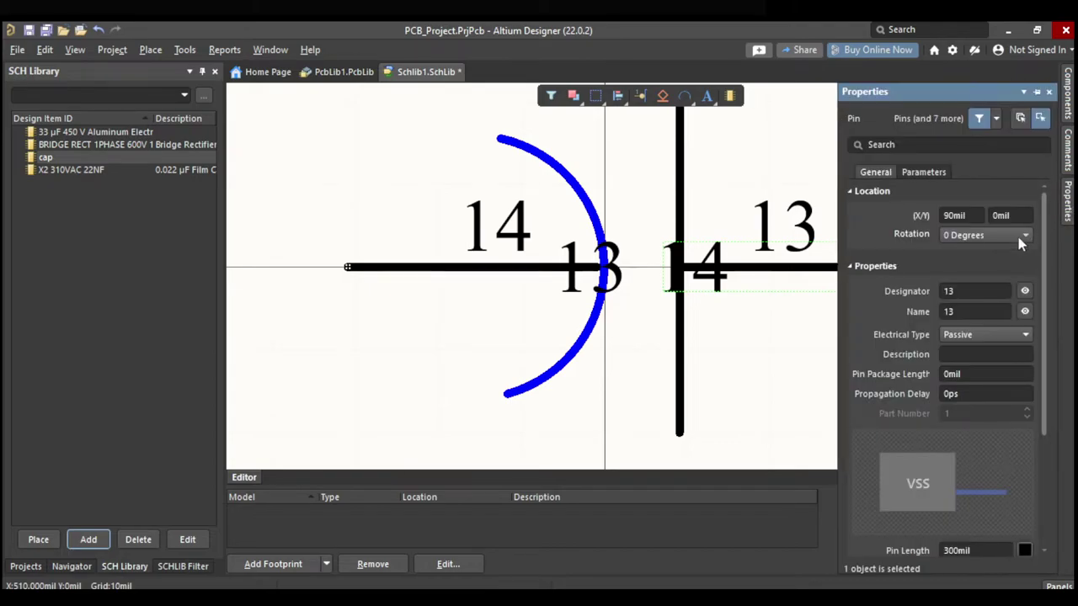
left_click(1024, 291)
left_click(1025, 311)
left_click(774, 397)
Hide the designator and name of the left pin.
left_click(673, 295)
left_click(486, 266)
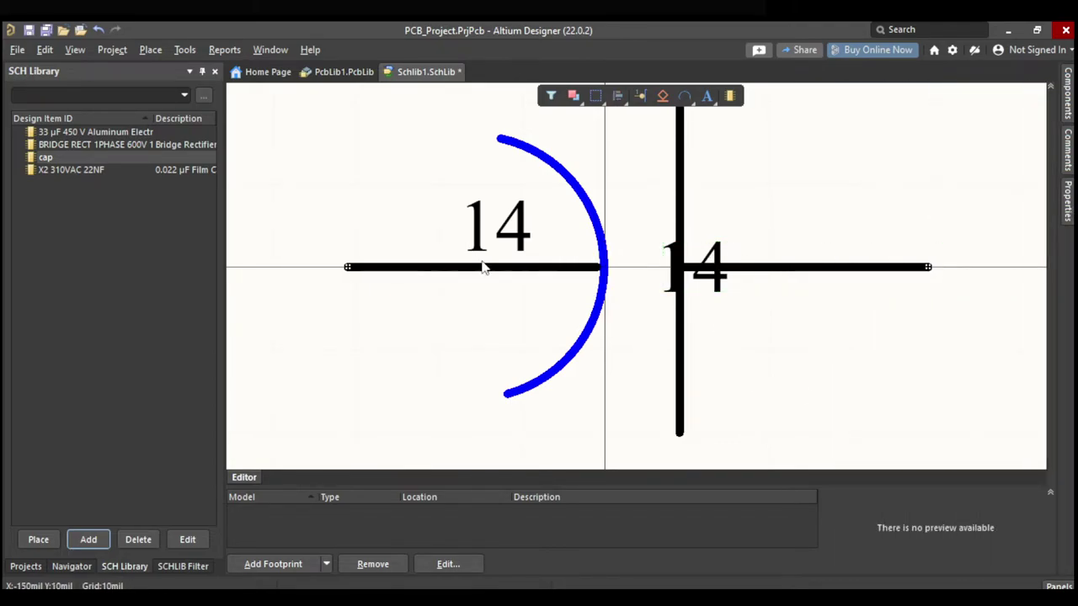
left_click(1067, 199)
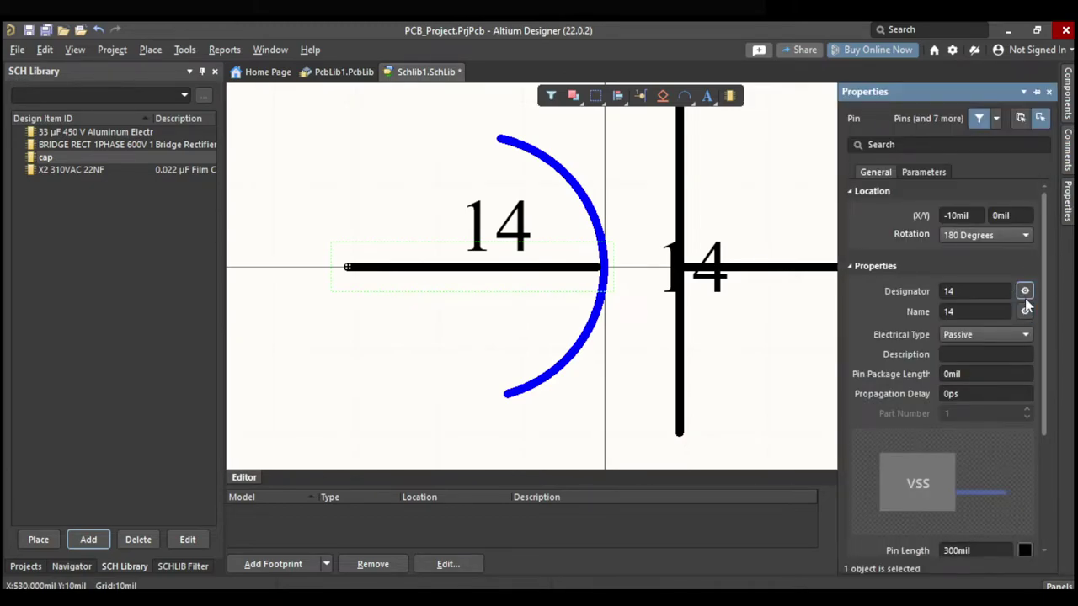
left_click(1026, 293)
left_click(1024, 311)
left_click(546, 227)
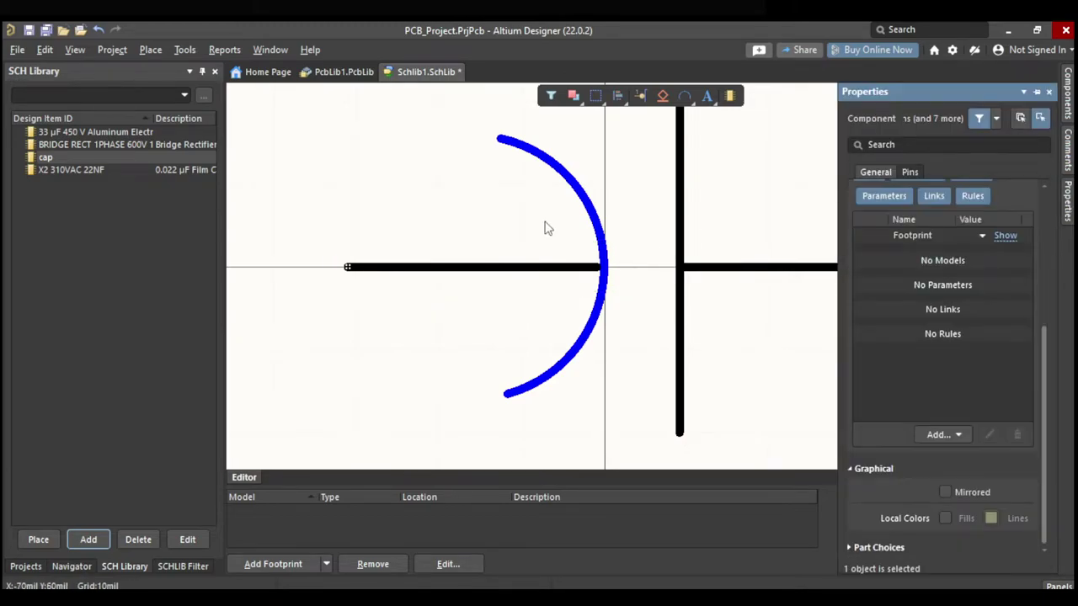
Enlarge the arc's radius so the curve extends past the vertical axis towards the vertical line.
left_click(595, 218)
left_click(602, 245)
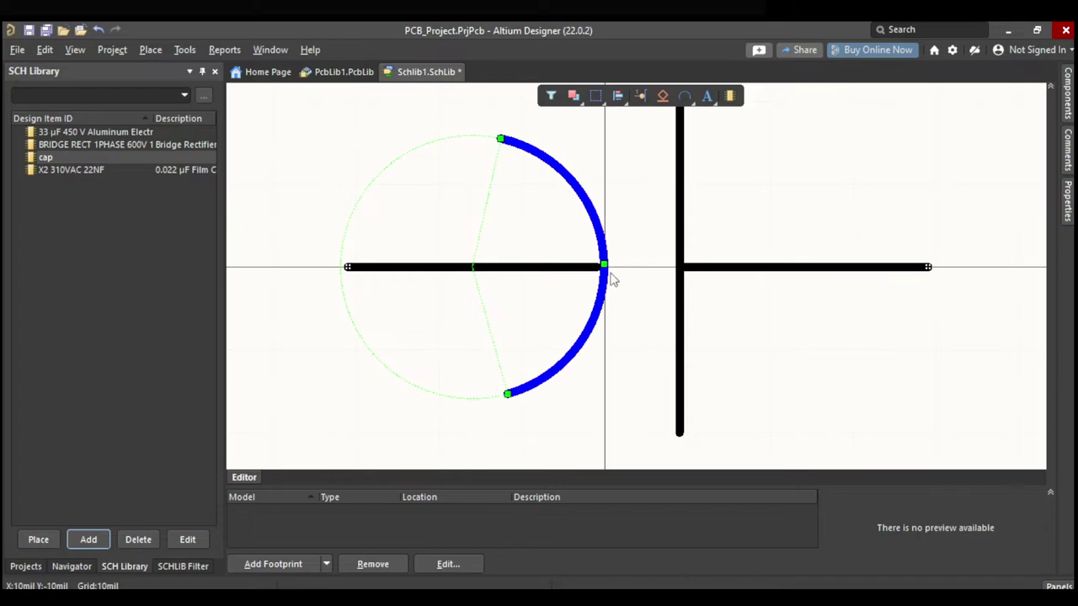
left_click_drag(612, 266, 648, 266)
scroll(777, 325, "down", 2)
scroll(777, 325, "up", 3)
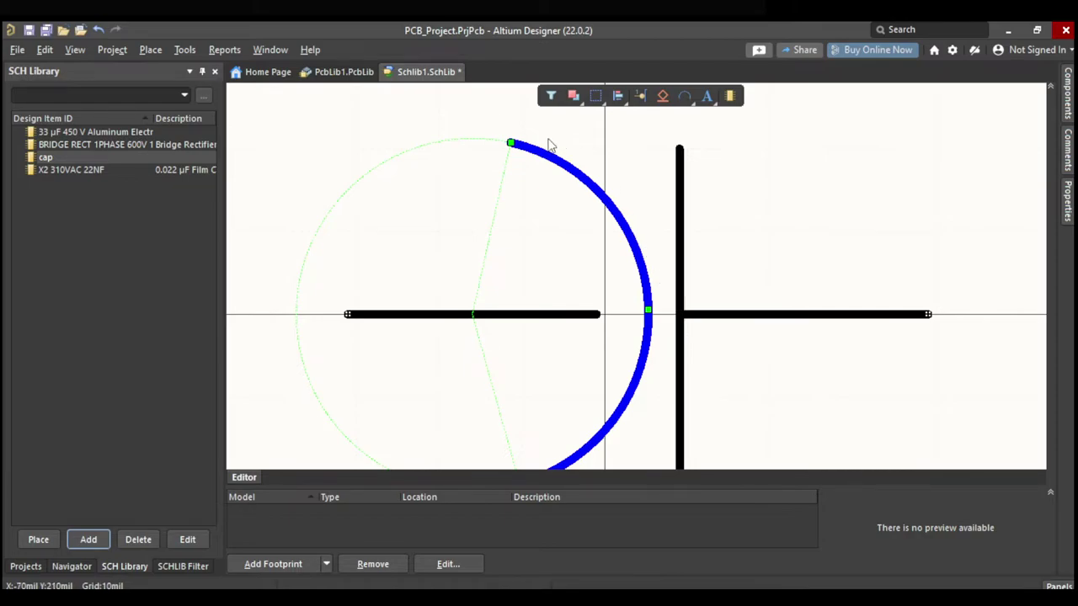
Shorten the upper end of the arc to about the height of the vertical line's top.
scroll(562, 183, "up", 5, "ctrl")
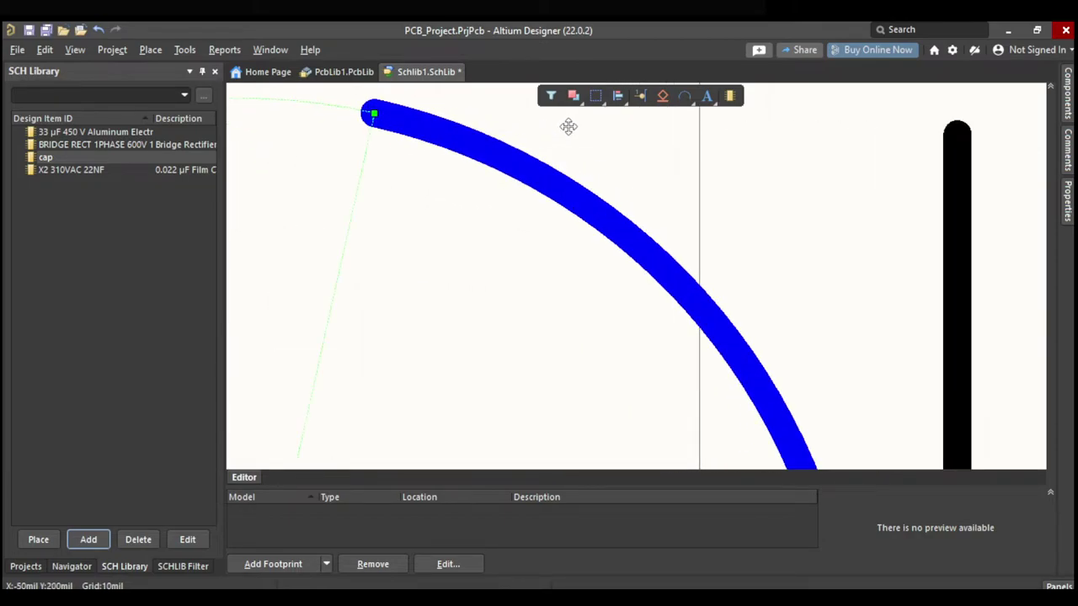
scroll(778, 222, "up", 3)
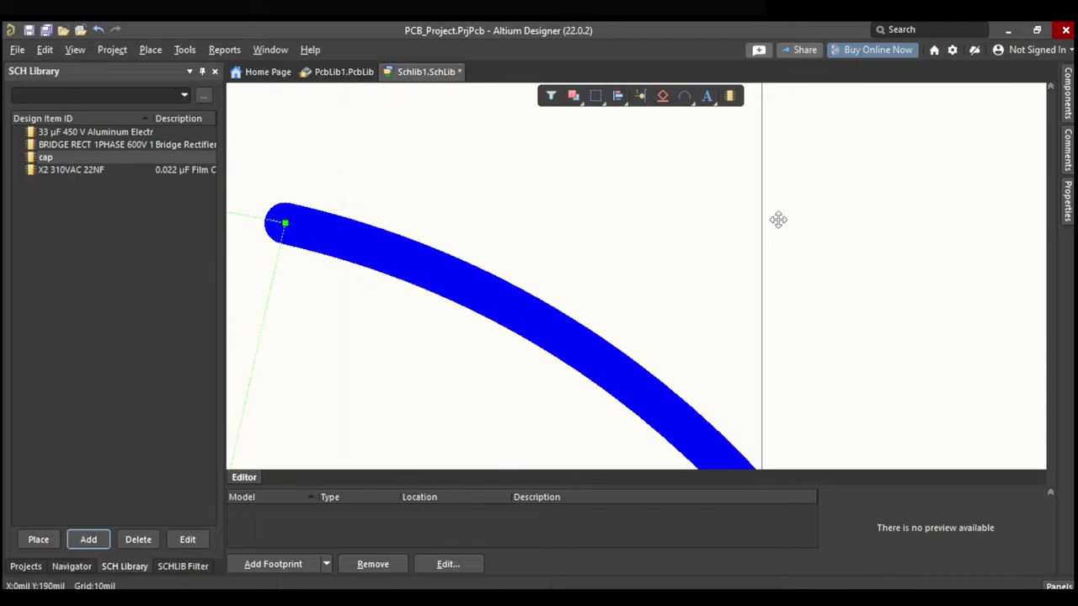
scroll(777, 220, "down", 1)
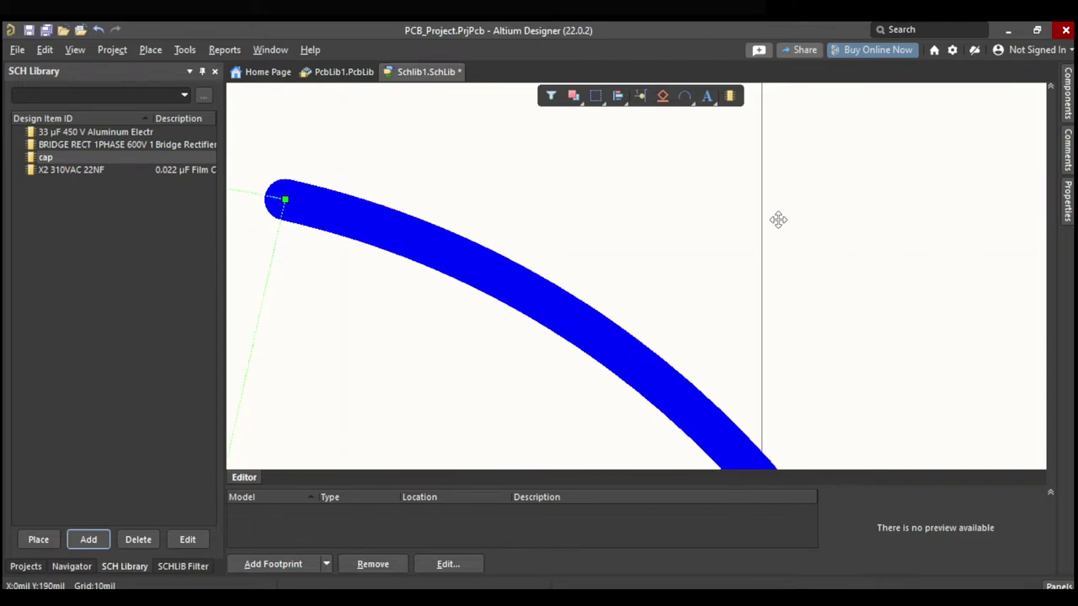
scroll(770, 224, "left", 5, "shift")
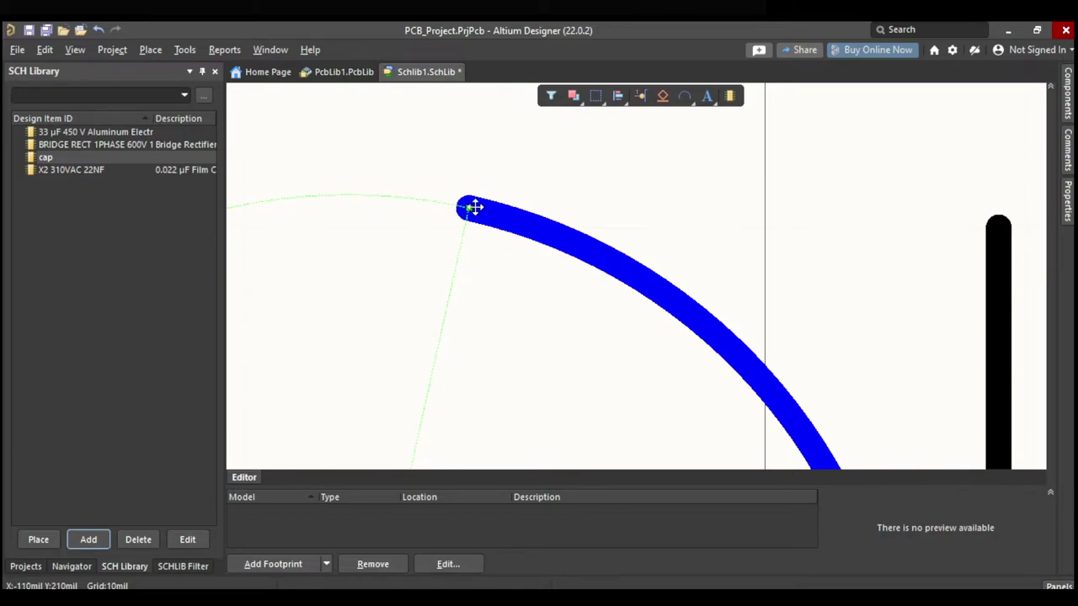
left_click_drag(467, 208, 573, 249)
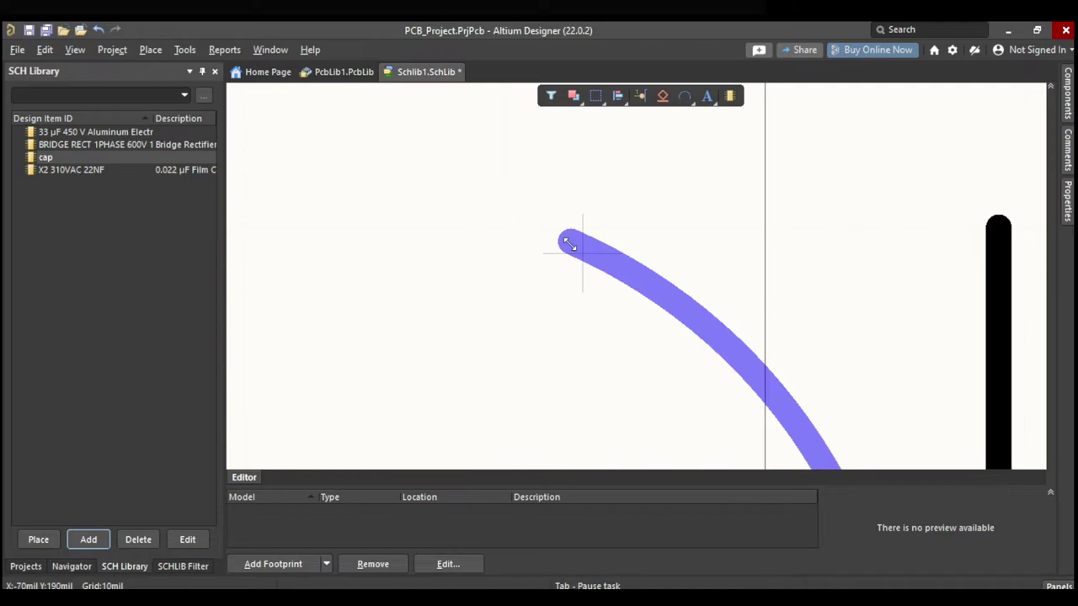
left_click_drag(570, 243, 558, 233)
Shorten the lower end of the arc to about the level of the vertical line's bottom end.
scroll(729, 301, "up", 5, "ctrl")
scroll(775, 240, "down", 6)
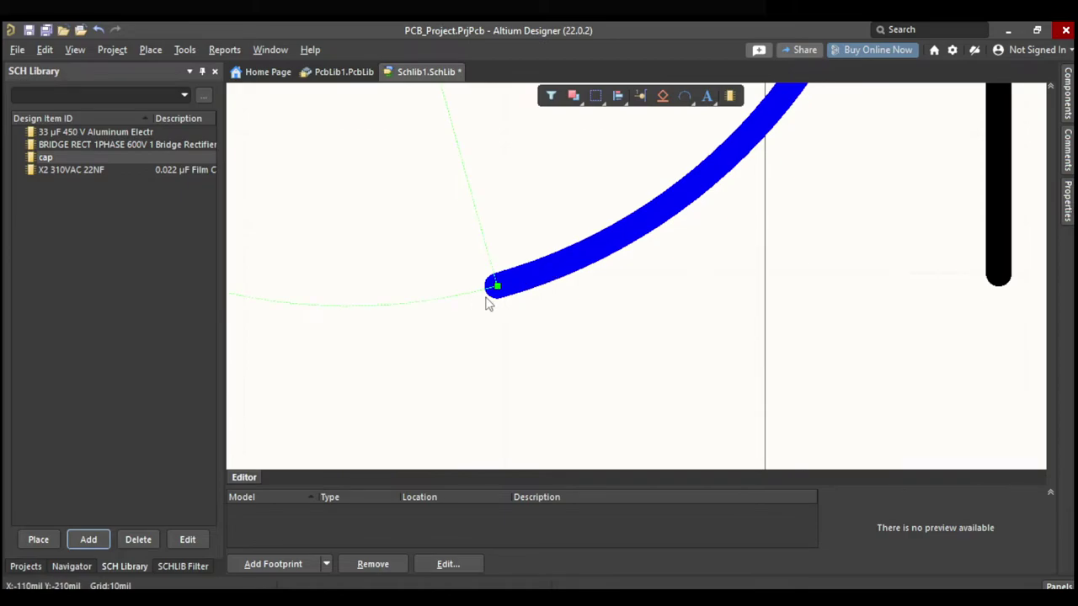
left_click_drag(497, 286, 542, 271)
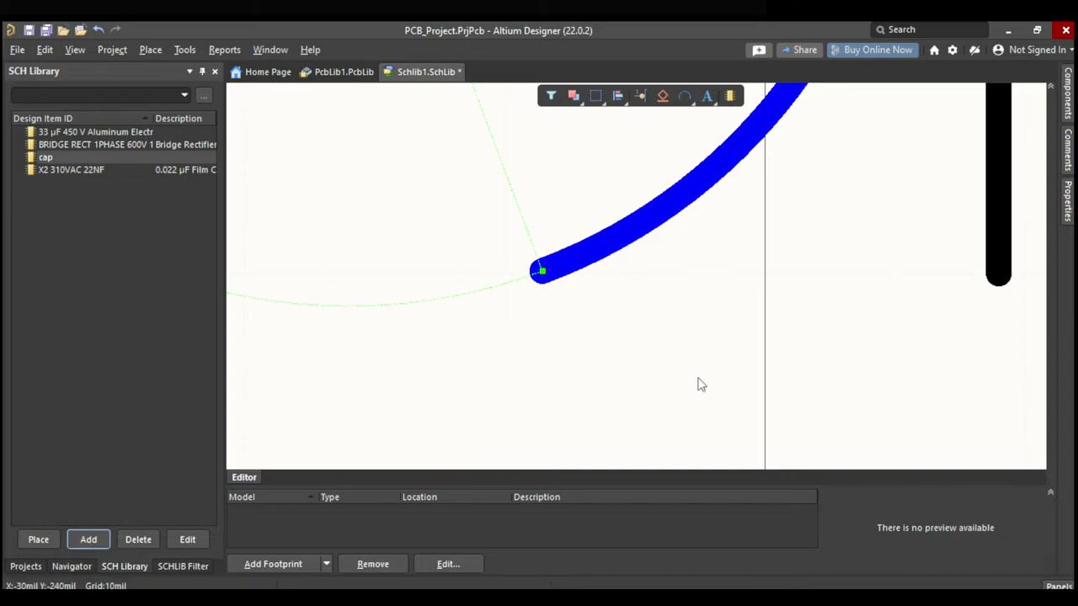
scroll(699, 371, "down", 3, "ctrl")
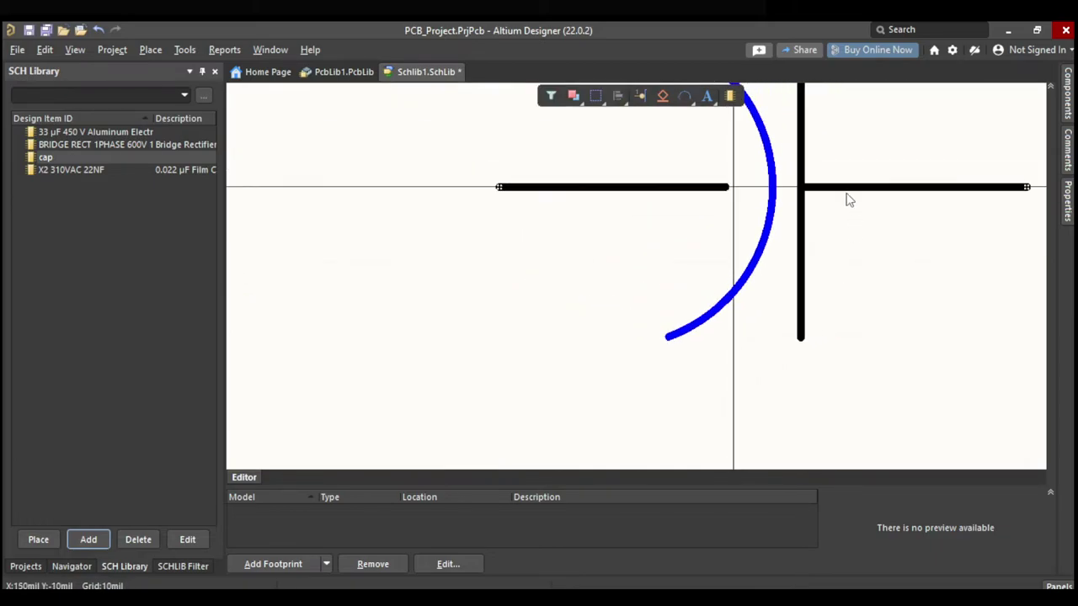
Move the arc left so its midpoint meets the inner end of the left pin.
scroll(846, 198, "up", 2)
scroll(843, 192, "up", 1)
left_click_drag(775, 284, 736, 293)
Move the vertical line to about 50 mil right of the origin and reposition the right pin to touch it.
left_click_drag(799, 274, 807, 274)
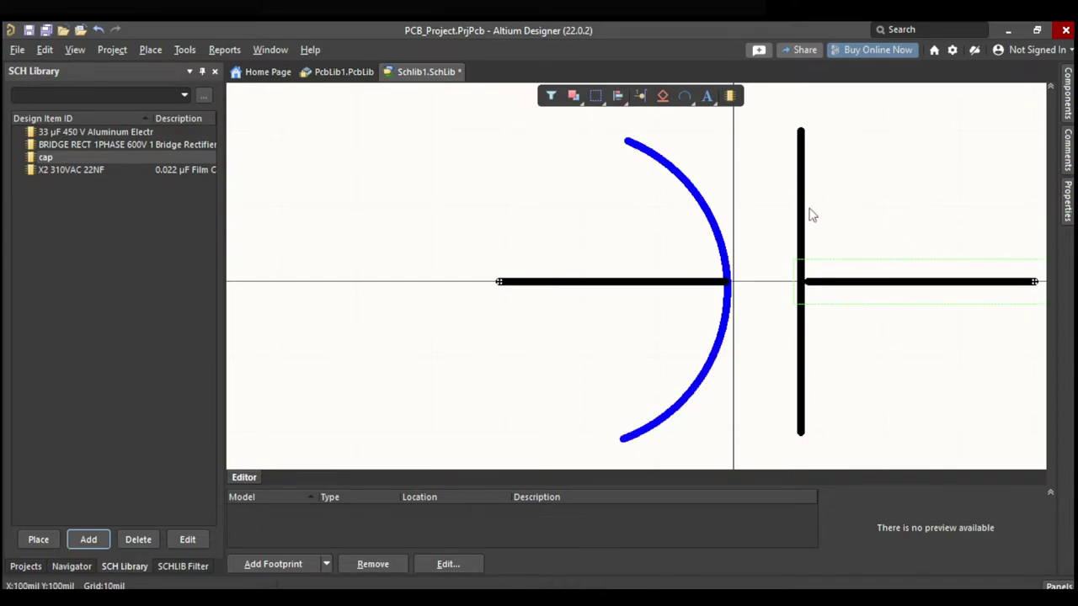
left_click_drag(806, 211, 780, 207)
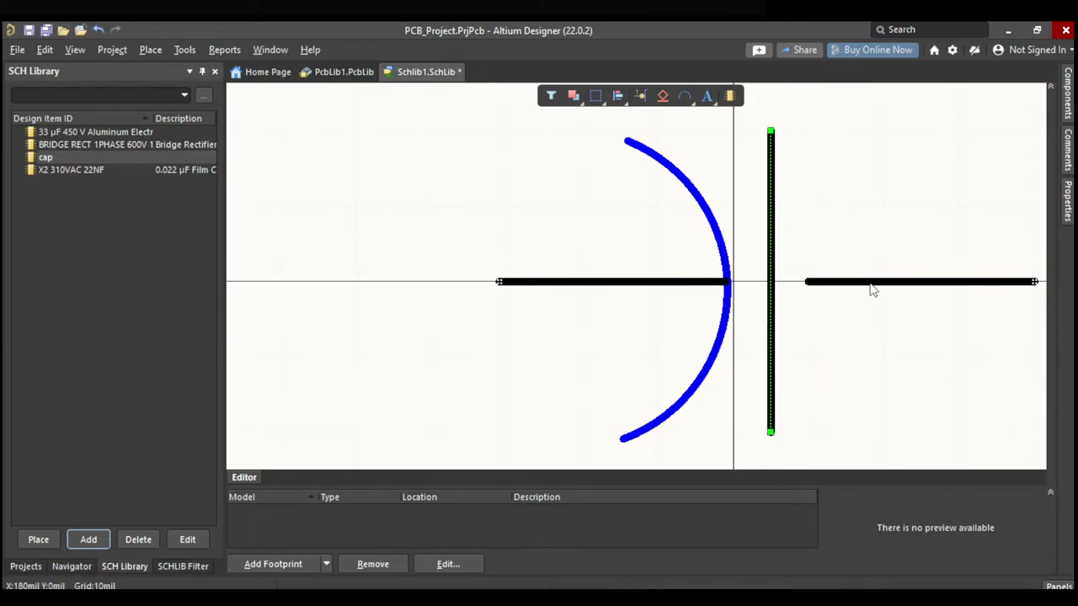
left_click_drag(874, 283, 999, 283)
Shorten the vertical line at both ends so it spans from about 160 mil to -170 mil in Y.
scroll(1034, 335, "down", 3, "ctrl")
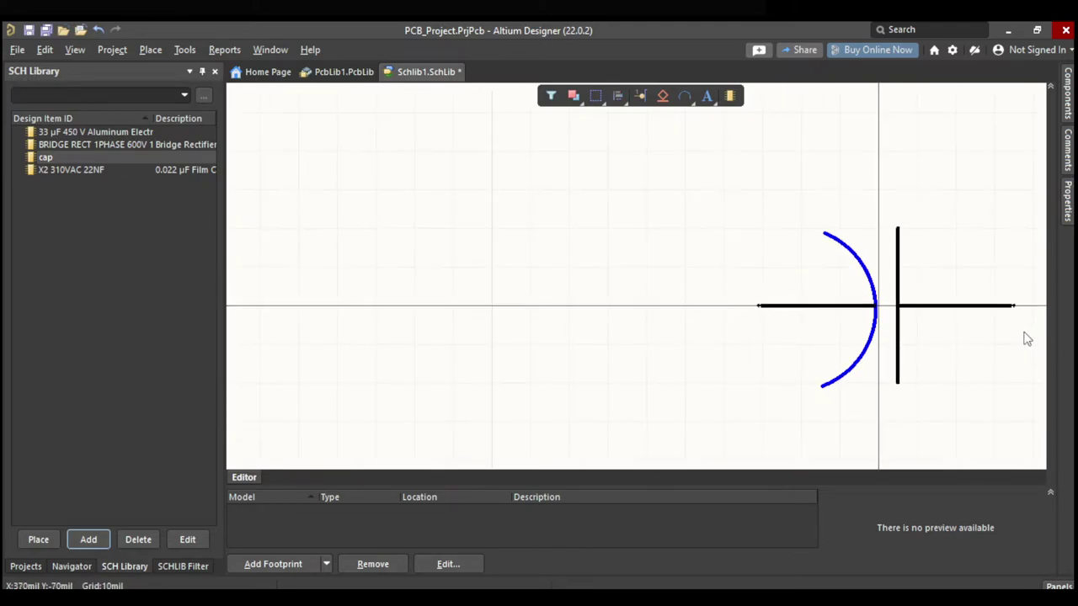
scroll(972, 325, "right", 3, "shift")
scroll(577, 364, "up", 1, "ctrl")
scroll(578, 363, "up", 1, "ctrl")
scroll(644, 342, "up", 1, "ctrl")
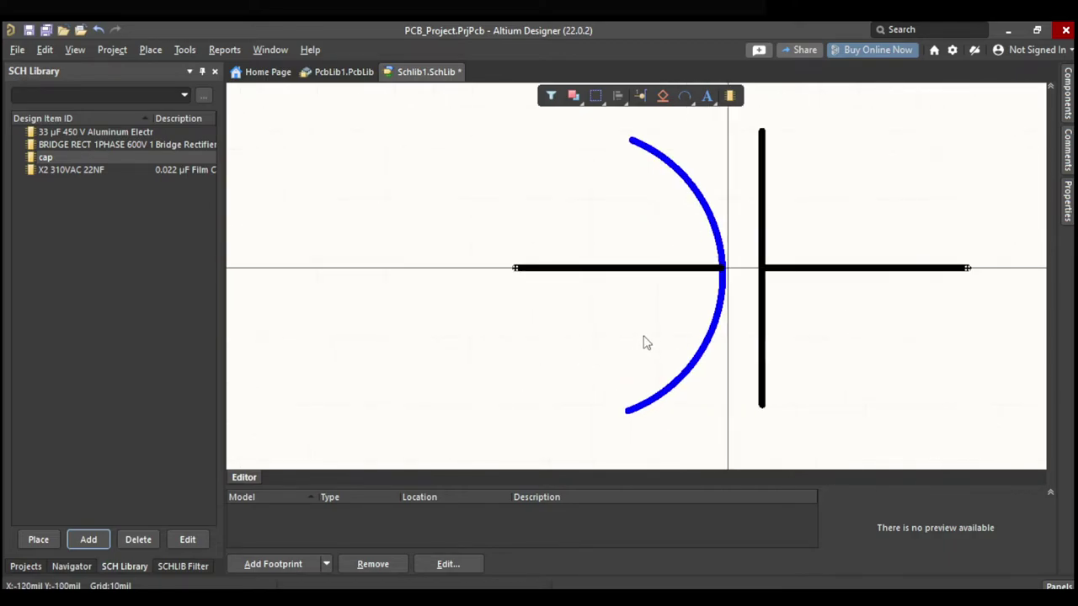
left_click(763, 370)
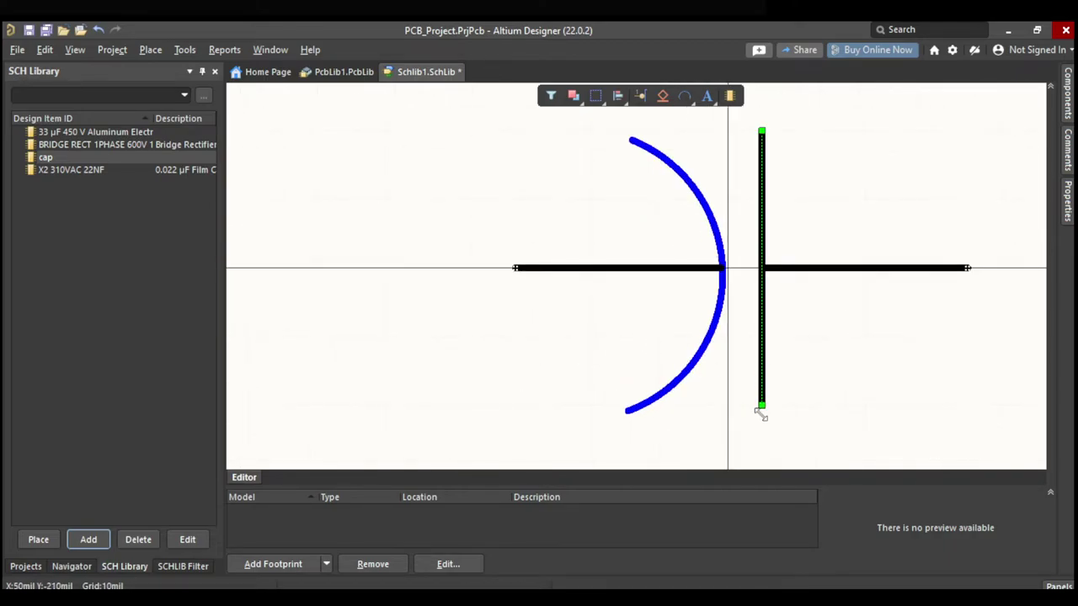
left_click_drag(762, 407, 762, 385)
left_click_drag(762, 129, 762, 157)
left_click(812, 223)
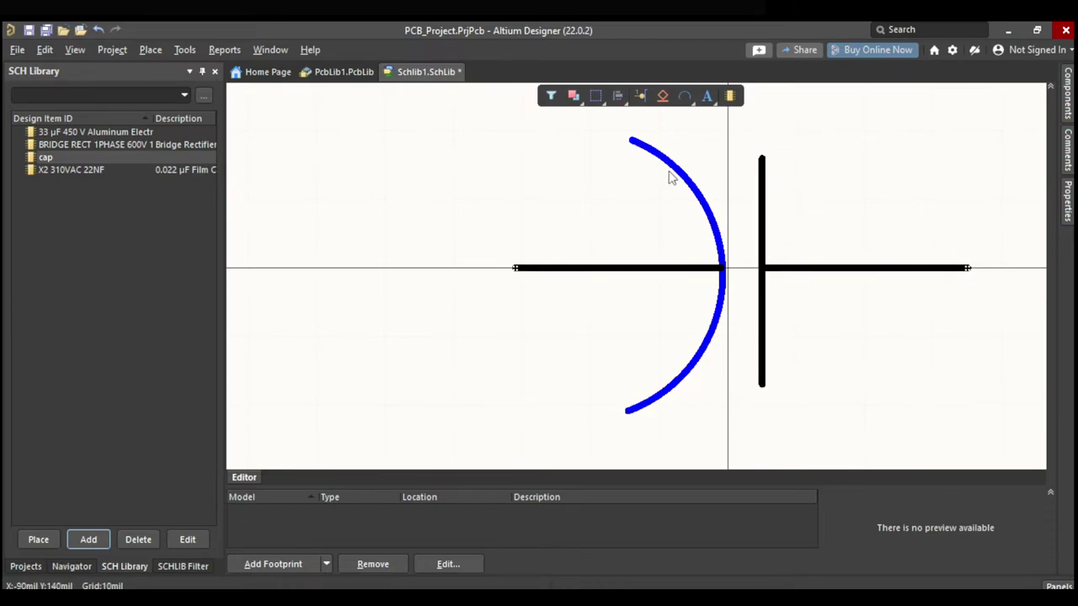
Shorten both ends of the arc to roughly match the height of the vertical line.
left_click_drag(629, 136, 678, 168)
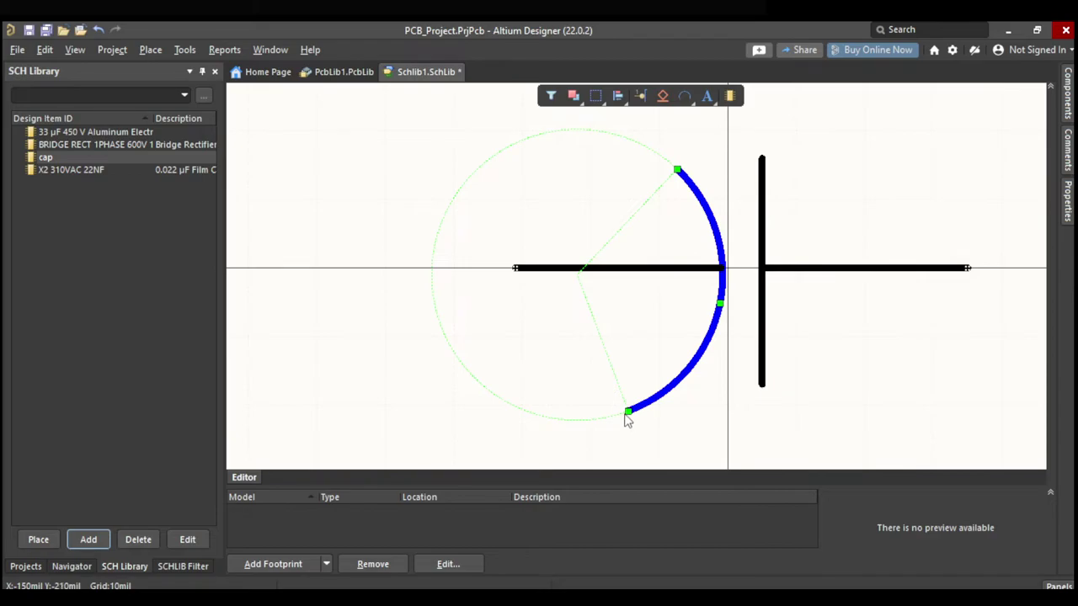
left_click_drag(624, 414, 670, 387)
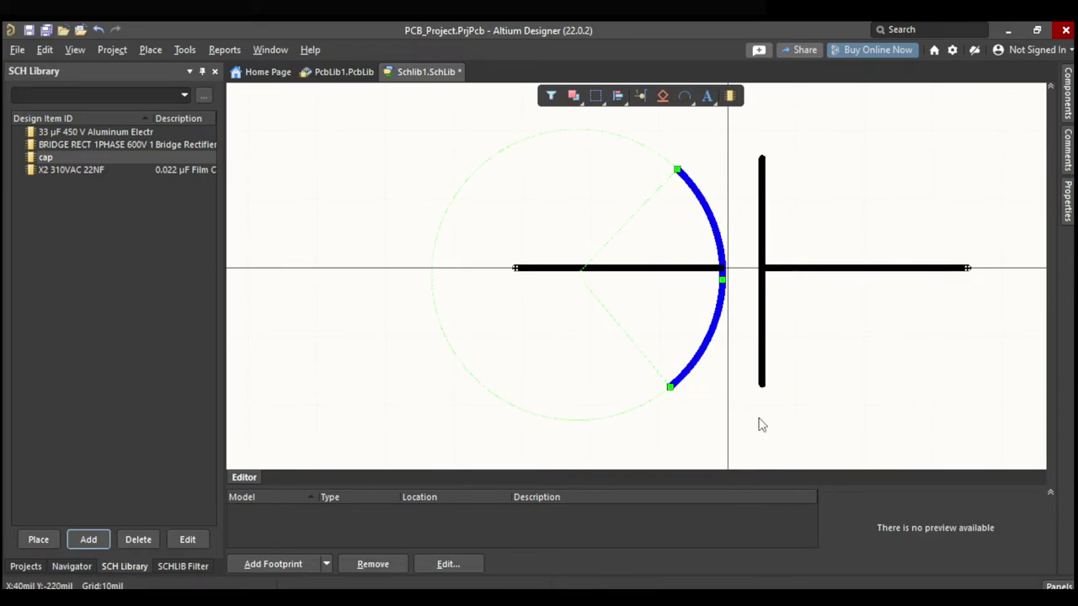
left_click(983, 431)
Extend the upper end of the arc slightly outward so it is about level with the vertical line's top.
scroll(792, 293, "up", 2, "ctrl")
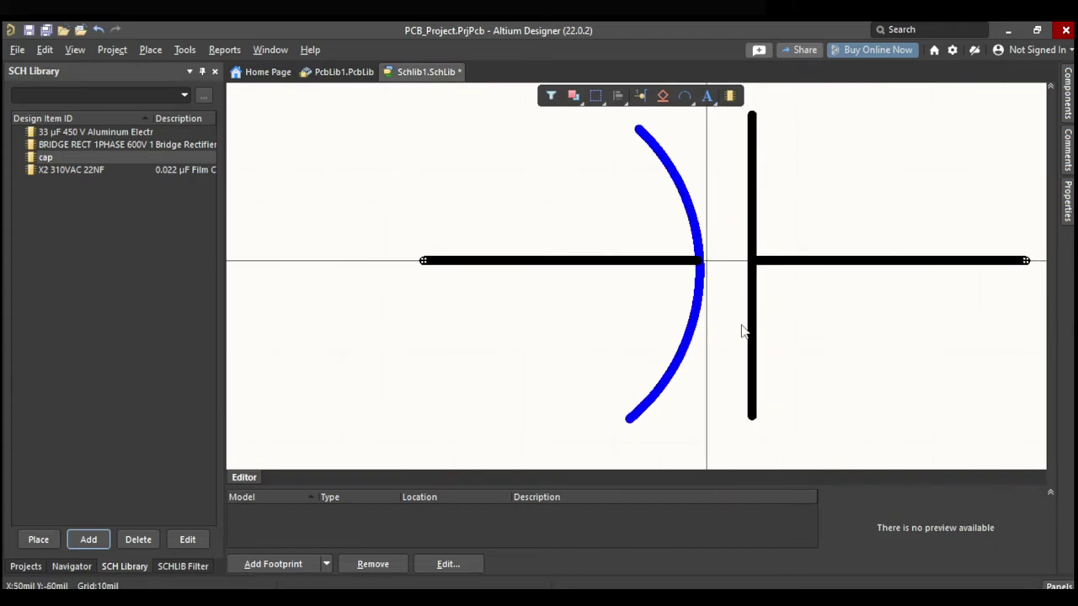
scroll(660, 411, "up", 2, "ctrl")
scroll(660, 415, "up", 1, "ctrl")
scroll(665, 412, "down", 3, "ctrl")
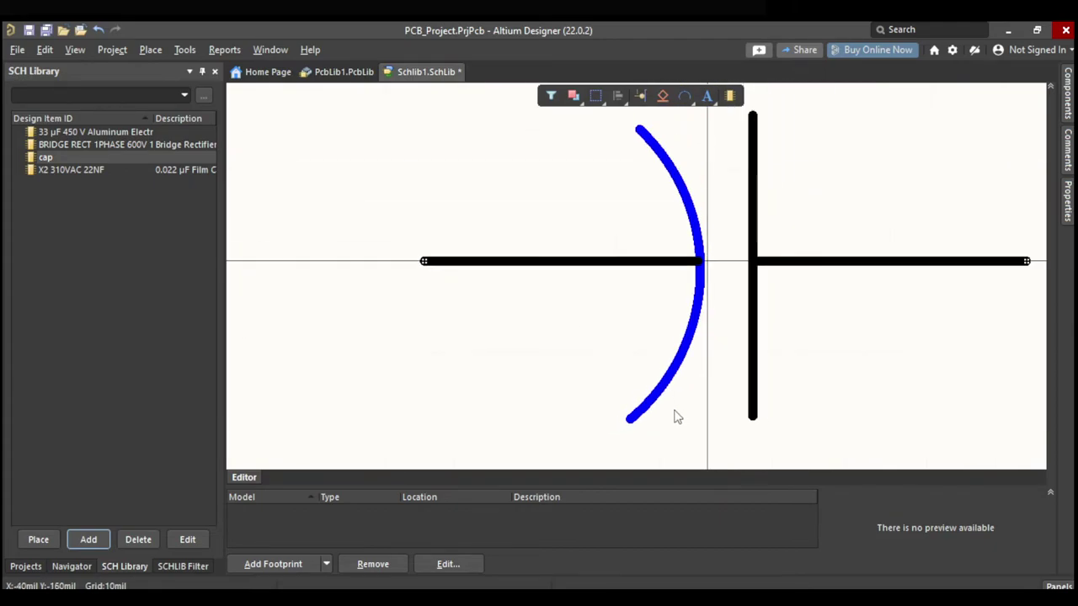
scroll(672, 187, "up", 2, "ctrl")
scroll(671, 152, "up", 1, "ctrl")
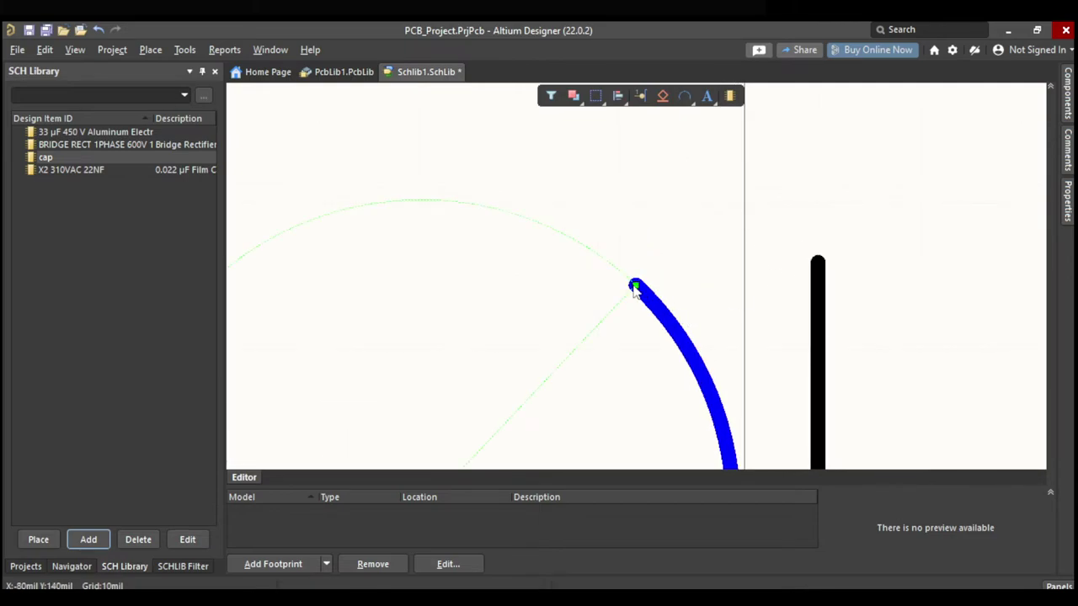
left_click_drag(636, 287, 627, 278)
scroll(744, 303, "down", 4)
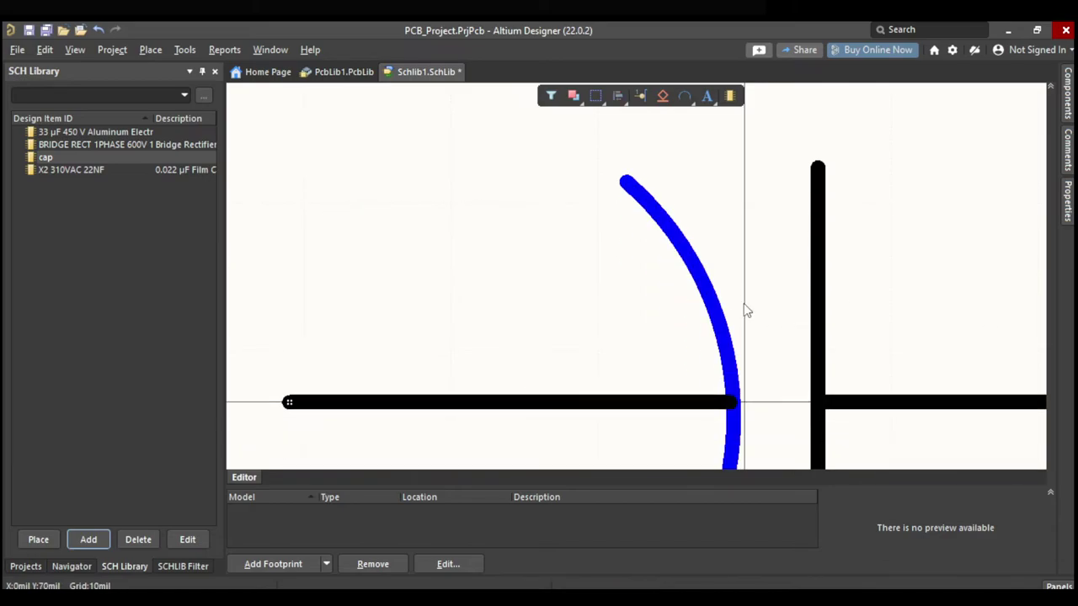
scroll(758, 278, "down", 4)
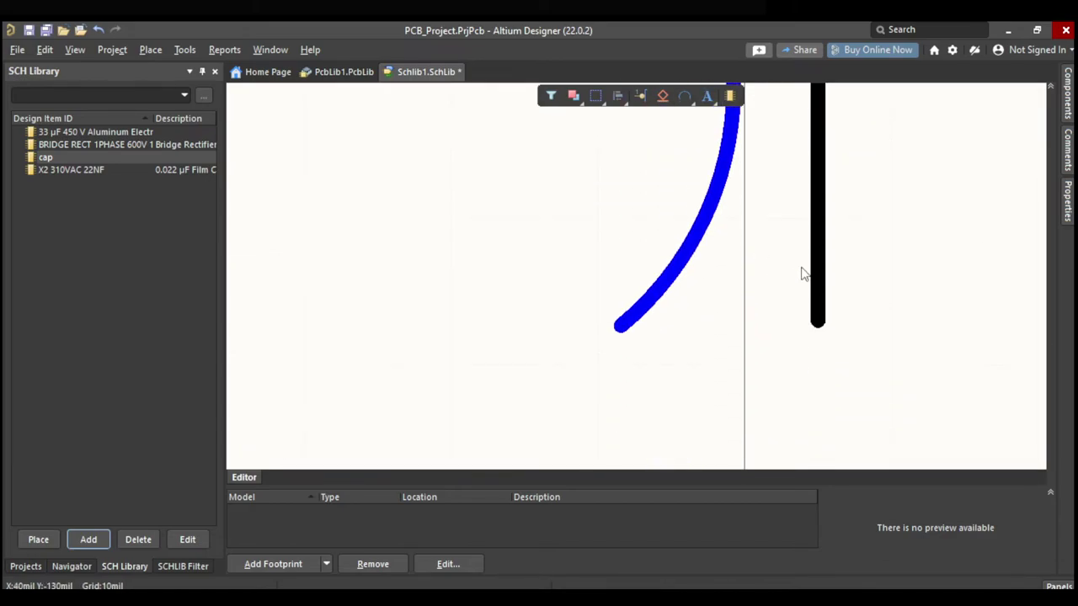
Change the vertical line's colour to blue to match the arc.
scroll(762, 304, "down", 5, "ctrl")
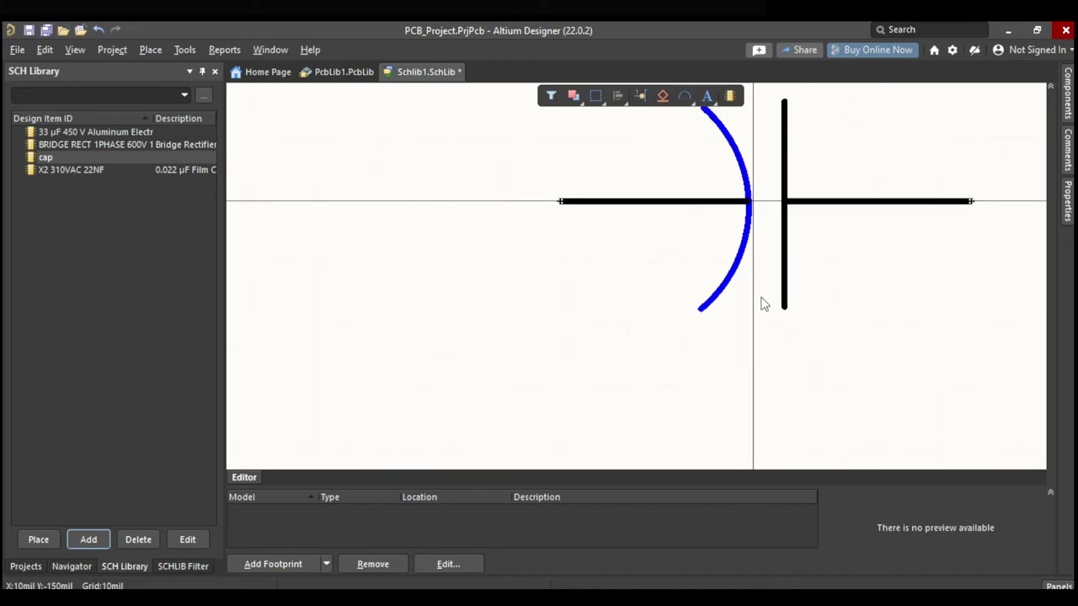
scroll(872, 325, "right", 2, "shift")
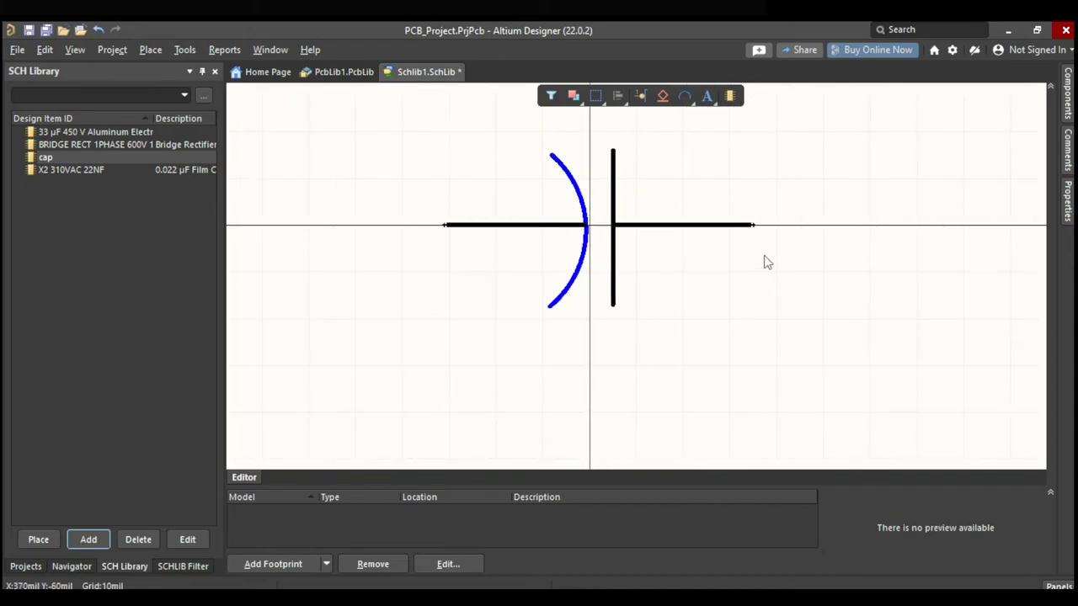
left_click(613, 210)
left_click(1068, 198)
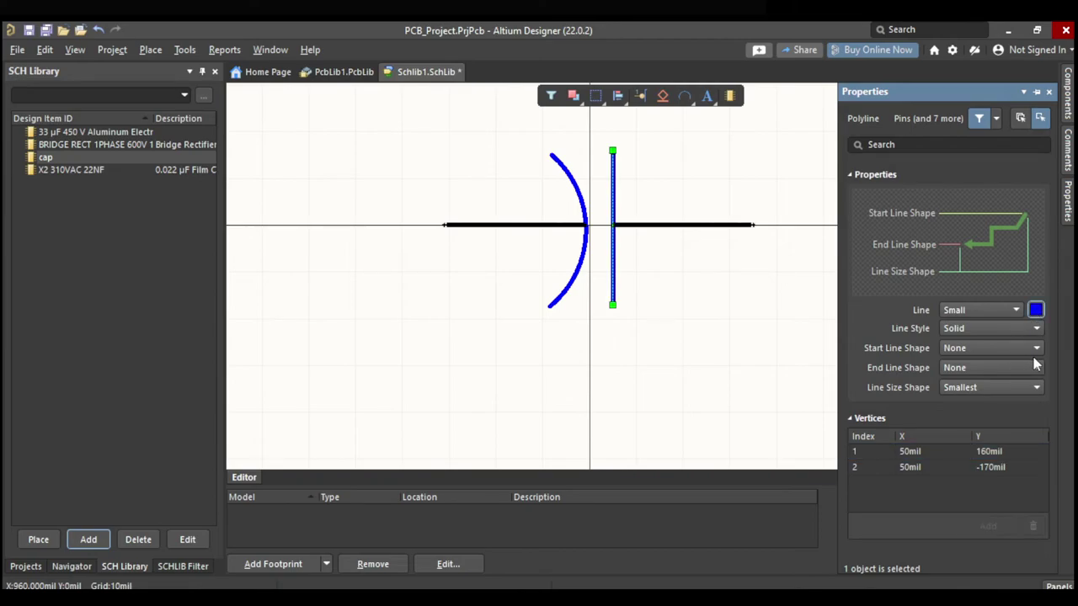
left_click(657, 281)
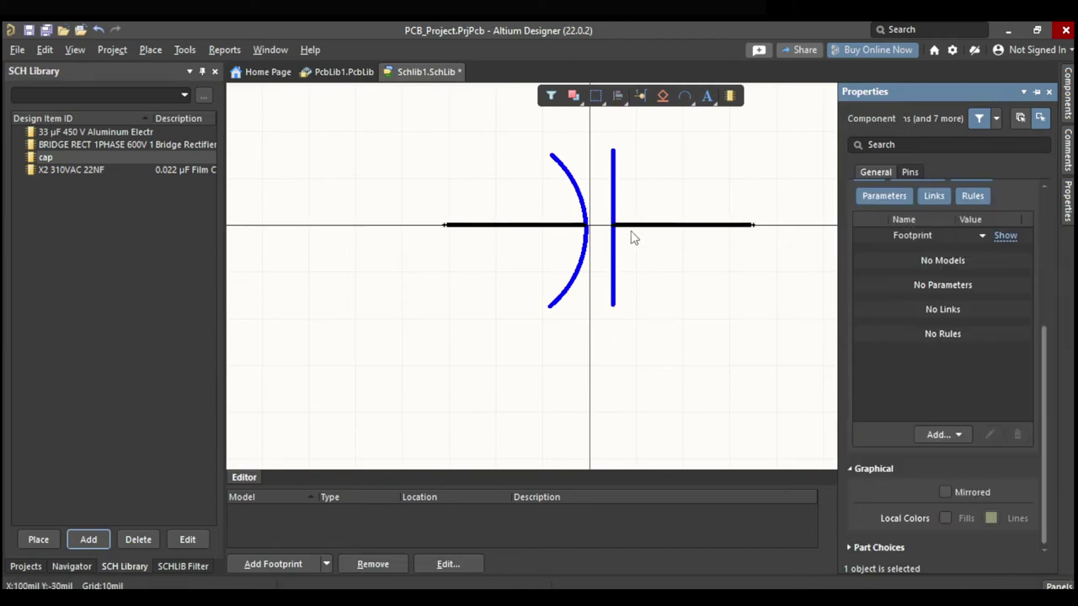
Bring the vertical line to the front where it meets the inner end of the right pin.
scroll(611, 217, "up", 1, "ctrl")
scroll(610, 218, "up", 2, "ctrl")
left_click(621, 273)
left_click(574, 98)
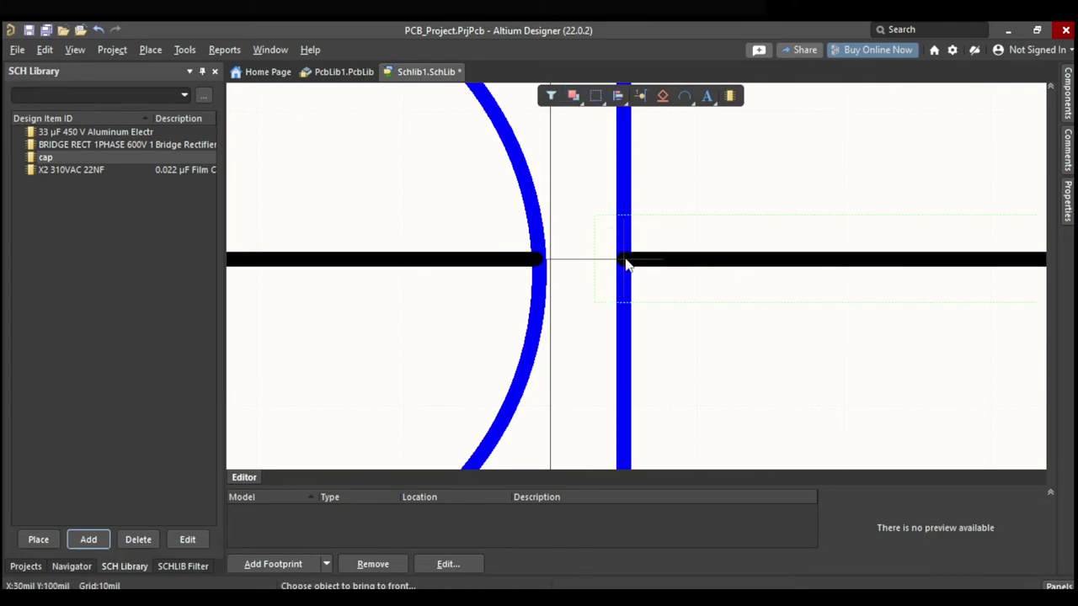
left_click(623, 259)
left_click(621, 151)
left_click(574, 97)
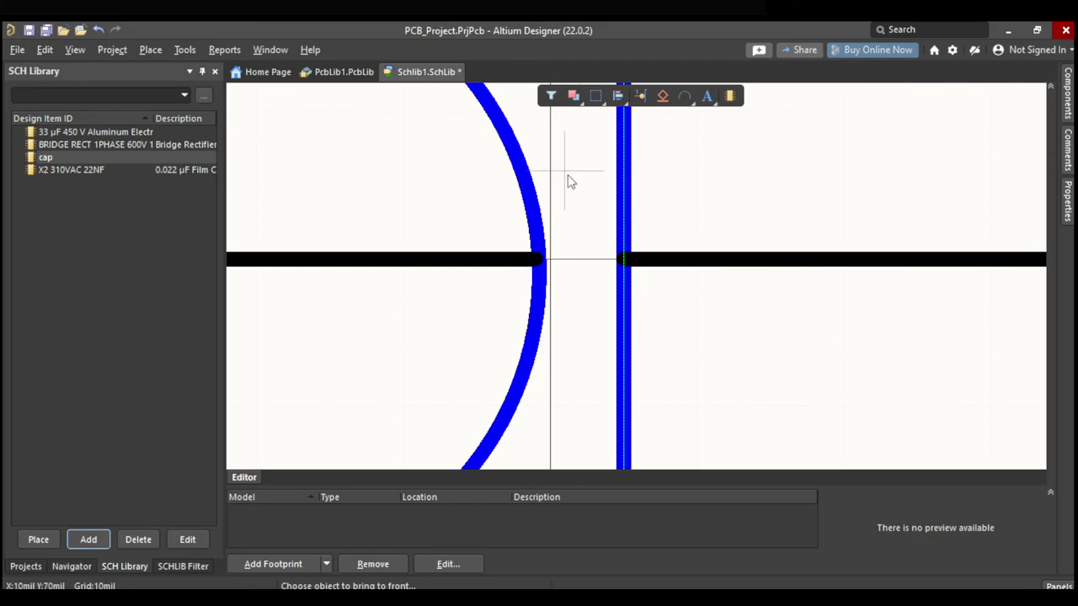
left_click(623, 261)
scroll(731, 366, "down", 5, "ctrl")
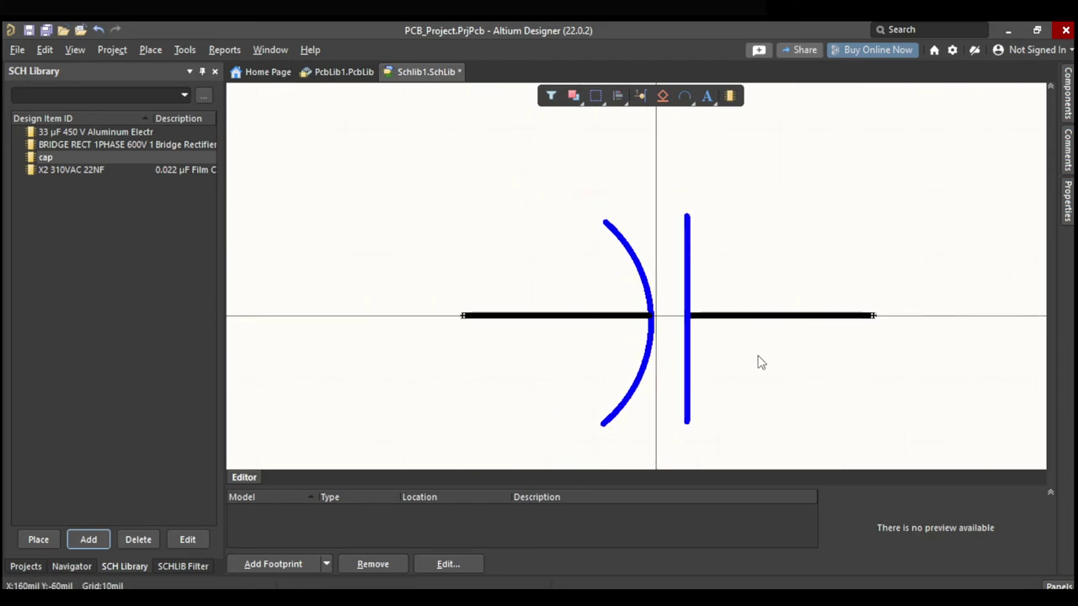
Place a text string at 90 mil, 100 mil beside the vertical line's upper end and set its text to "+".
left_click(707, 95)
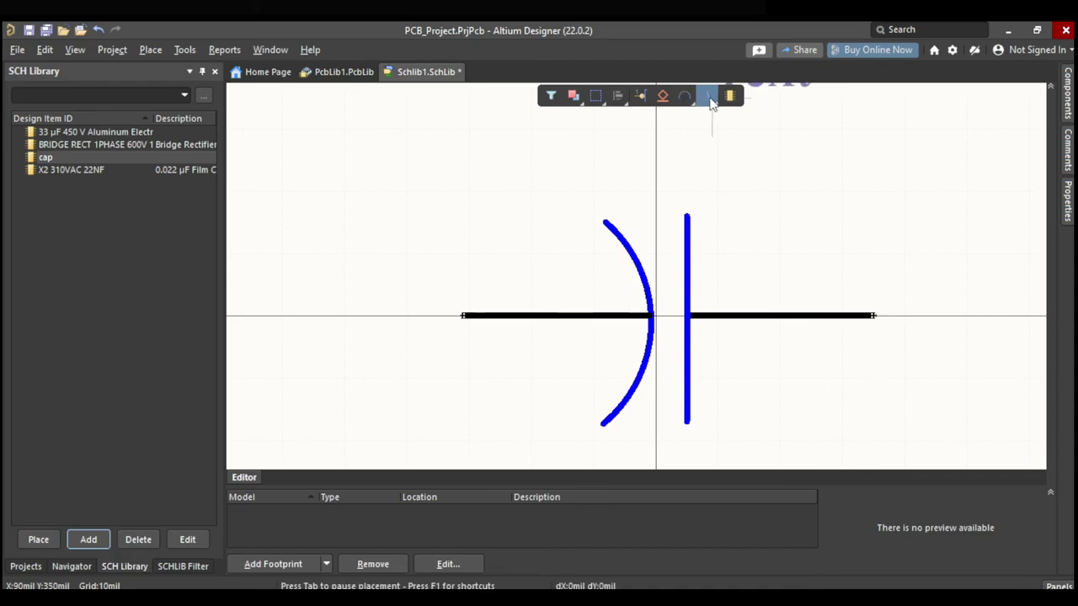
left_click(710, 258)
key("Escape")
double_click(760, 227)
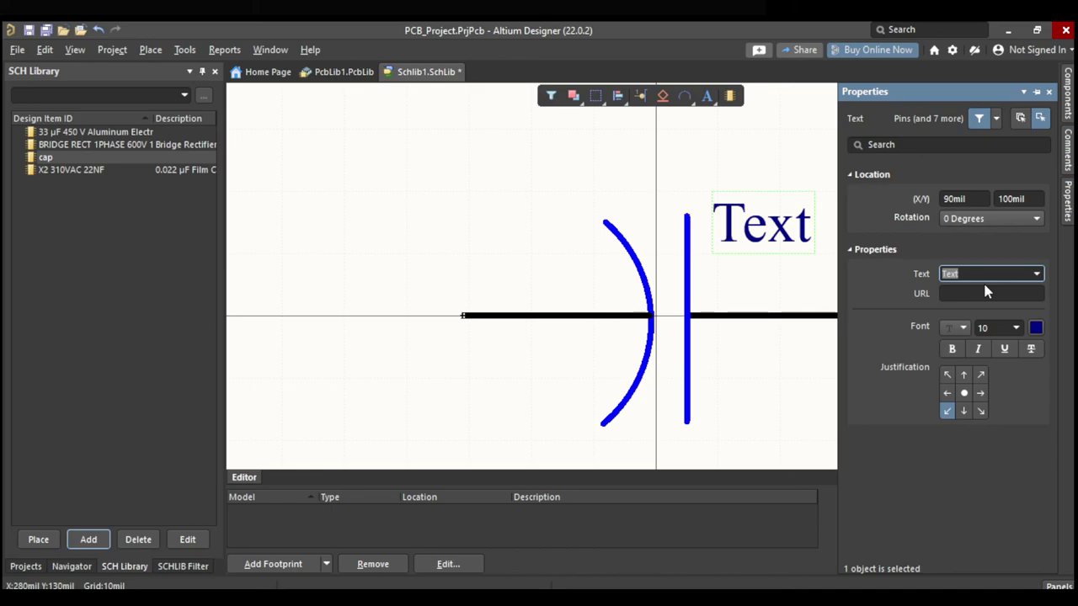
type("+")
key("Return")
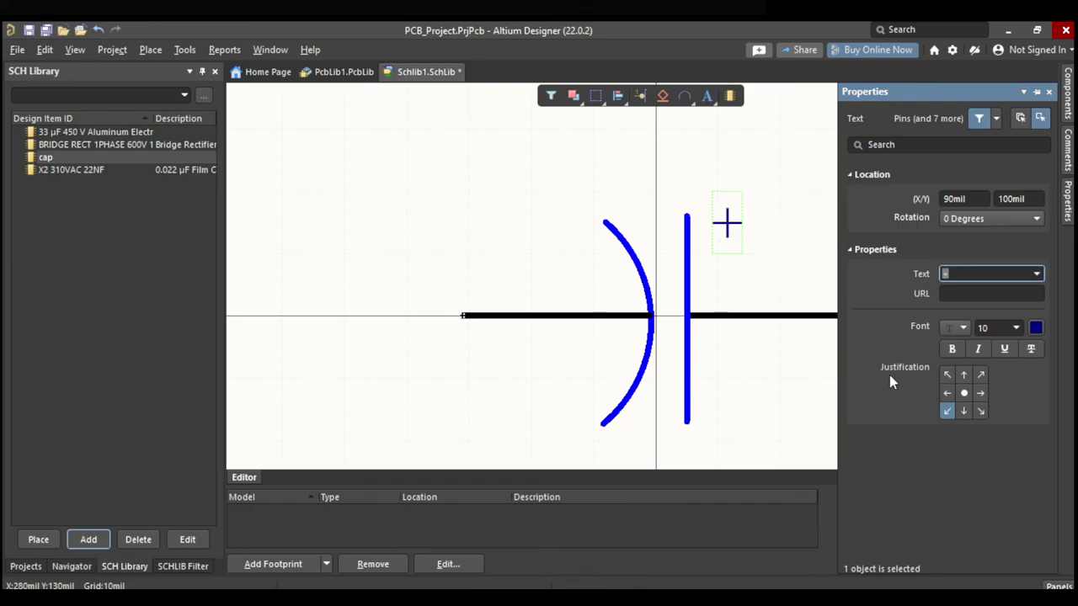
left_click(688, 382)
left_click(771, 381)
scroll(818, 354, "down", 3, "ctrl")
scroll(704, 364, "down", 2)
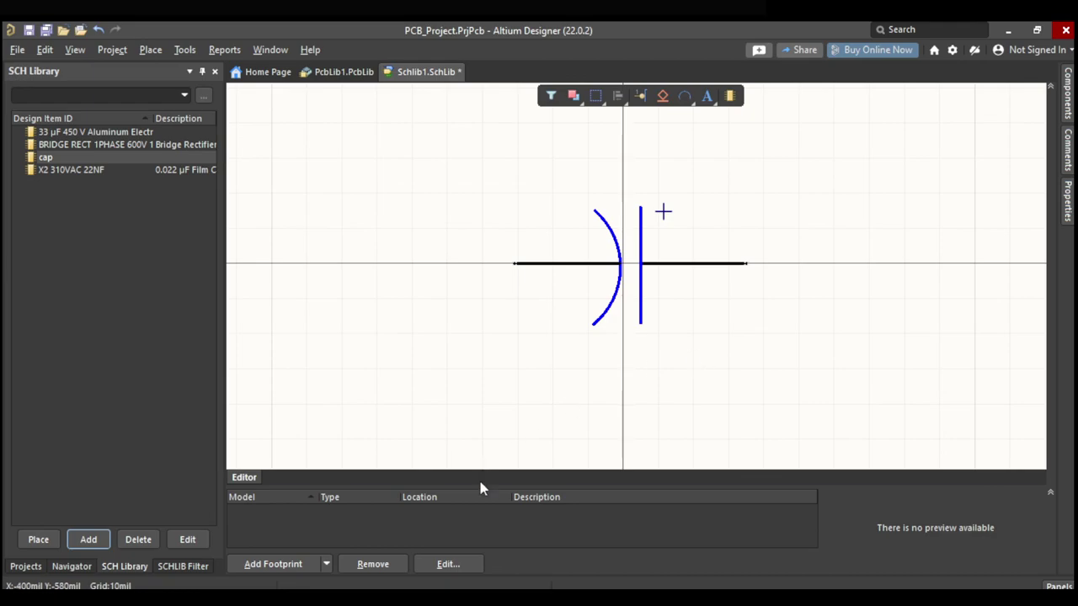